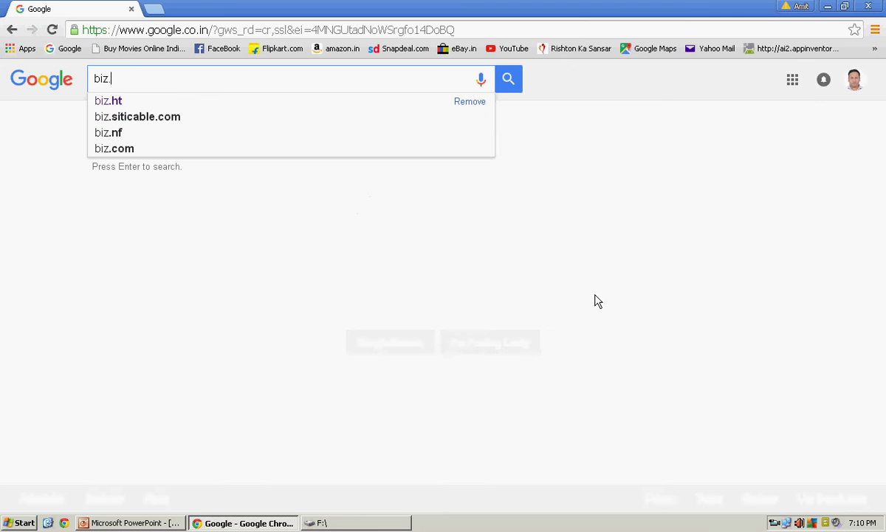
# - Search Google for biz.ht, open the hosting site and go to its members login page
pyautogui.write('ht')
pyautogui.press('Return')
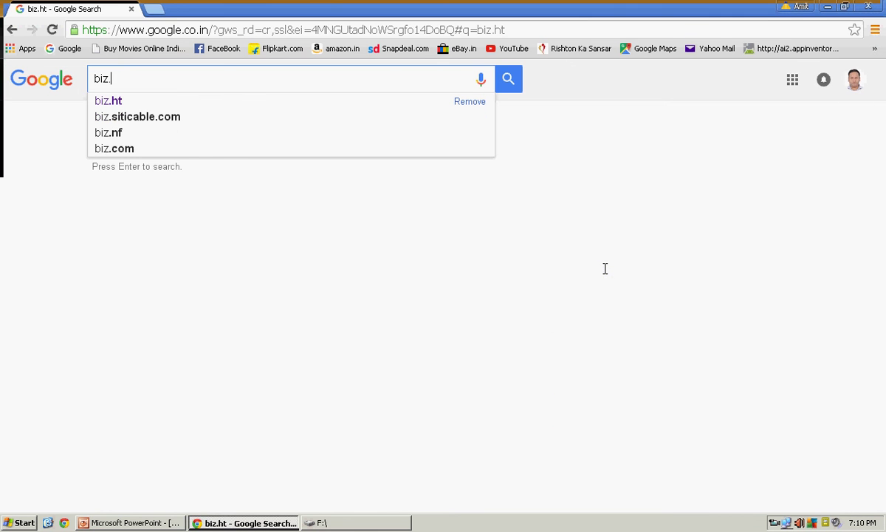
pyautogui.click(293, 191)
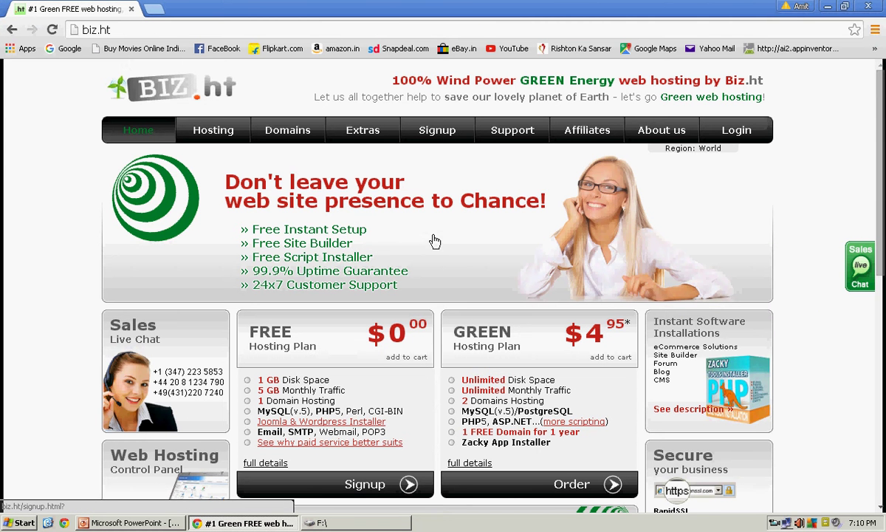
pyautogui.click(734, 140)
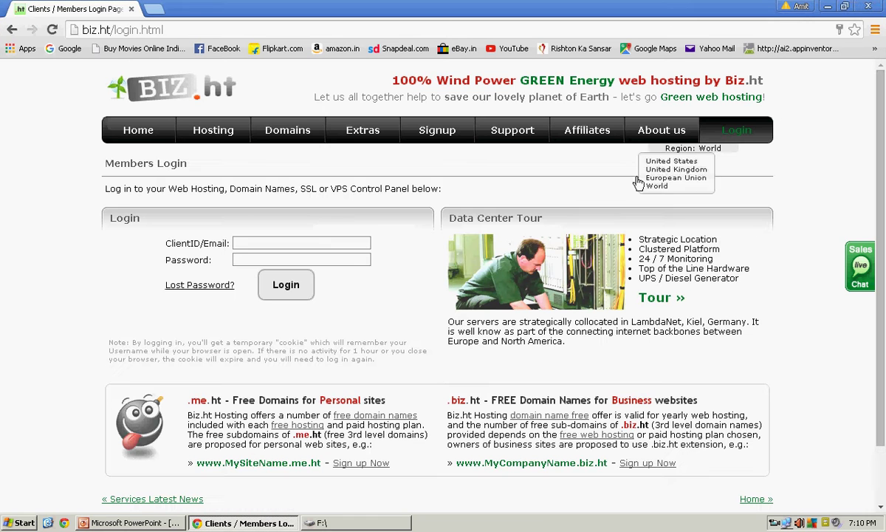
# - Fill in the saved account e-mail and password and log in to the hosting control panel
pyautogui.click(316, 242)
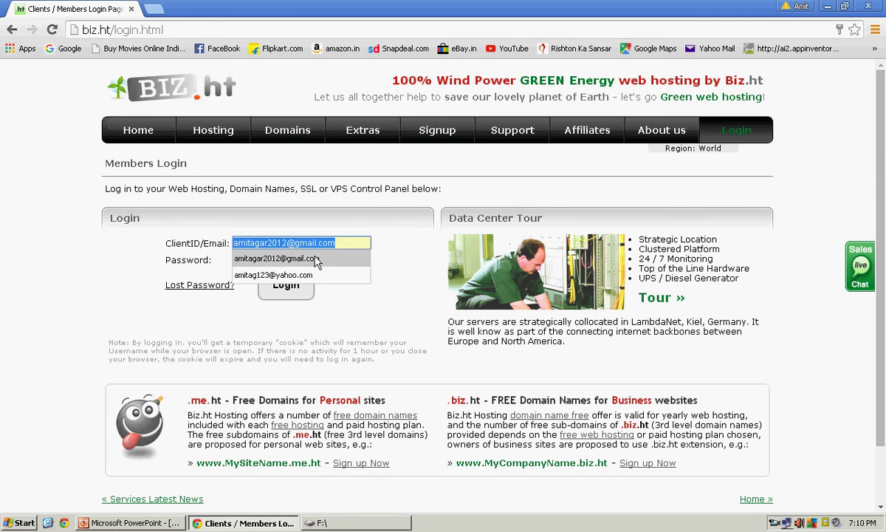
pyautogui.click(316, 260)
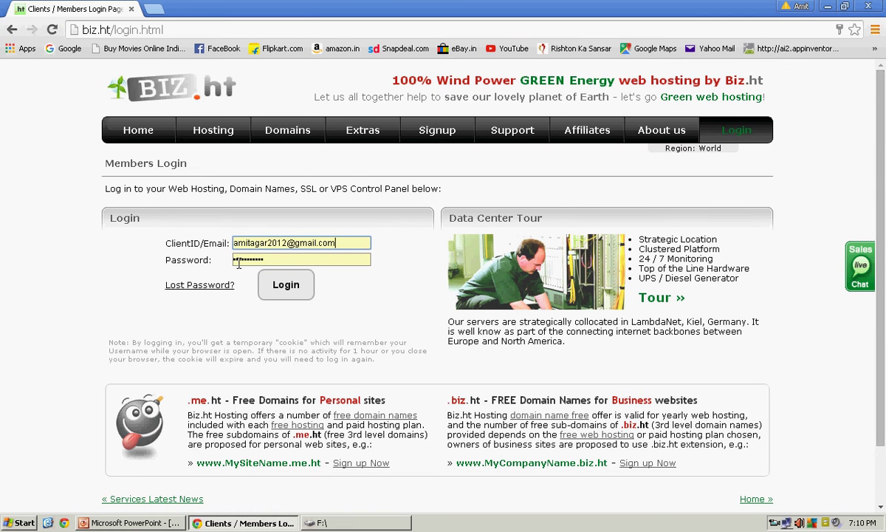
pyautogui.click(288, 286)
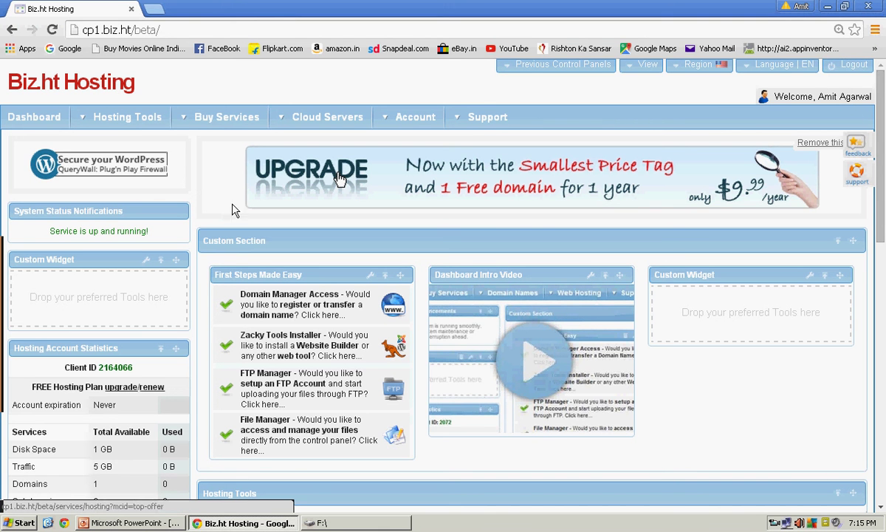
# - Examine the control panel's hosting, purchasing and account options, plus the hosting account statistics, features and tools on the dashboard
pyautogui.click(37, 124)
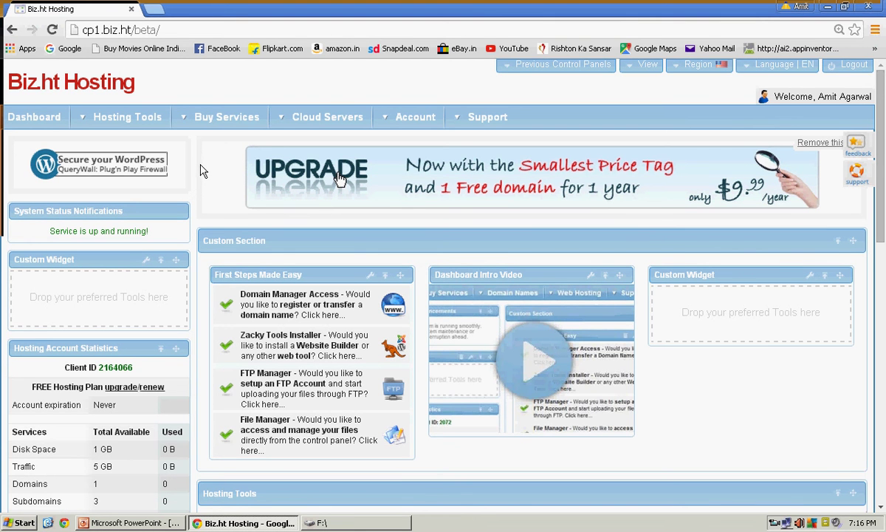
pyautogui.click(152, 127)
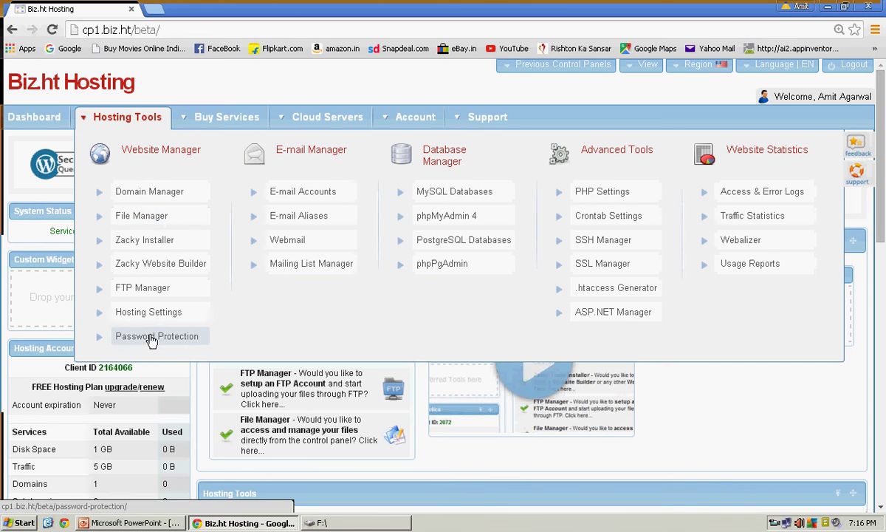
pyautogui.moveTo(196, 111)
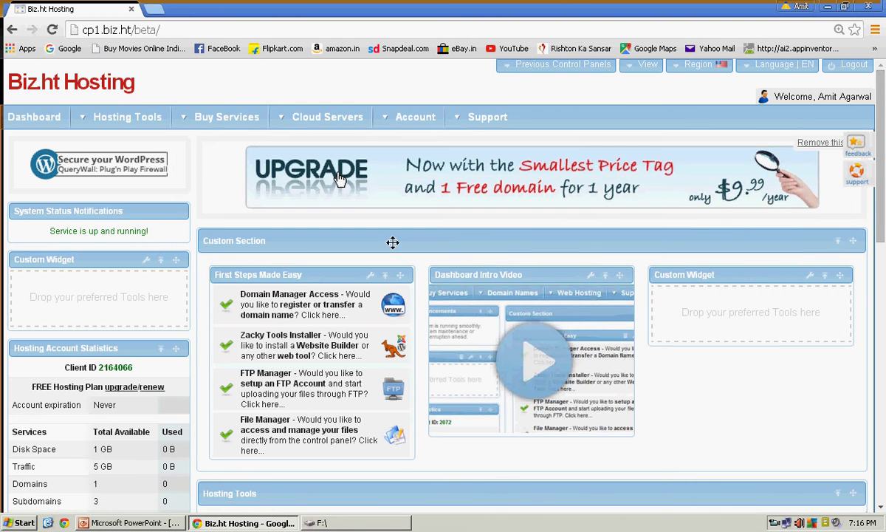
pyautogui.moveTo(243, 120)
pyautogui.moveTo(430, 126)
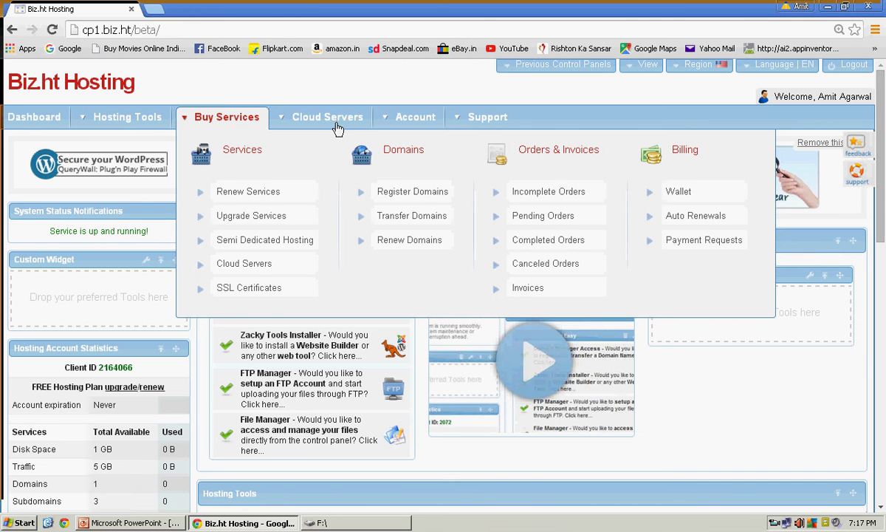
pyautogui.moveTo(336, 127)
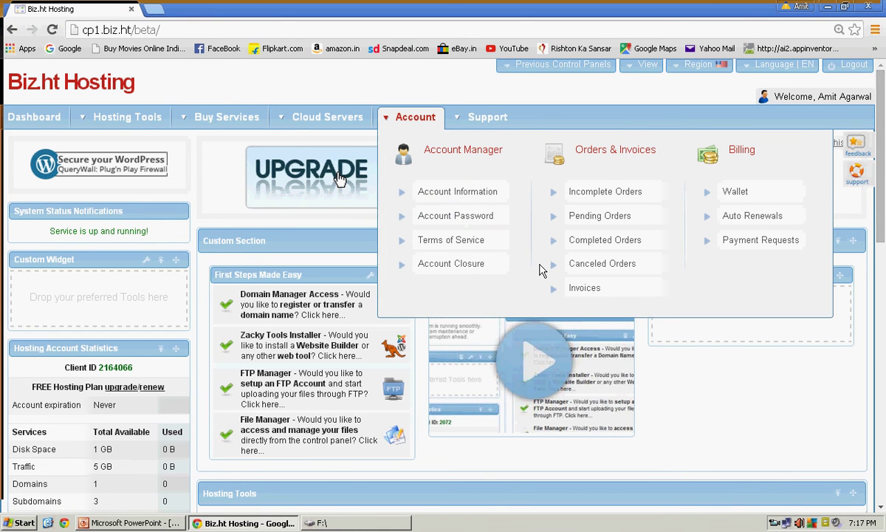
pyautogui.moveTo(880, 212); pyautogui.dragTo(878, 290)
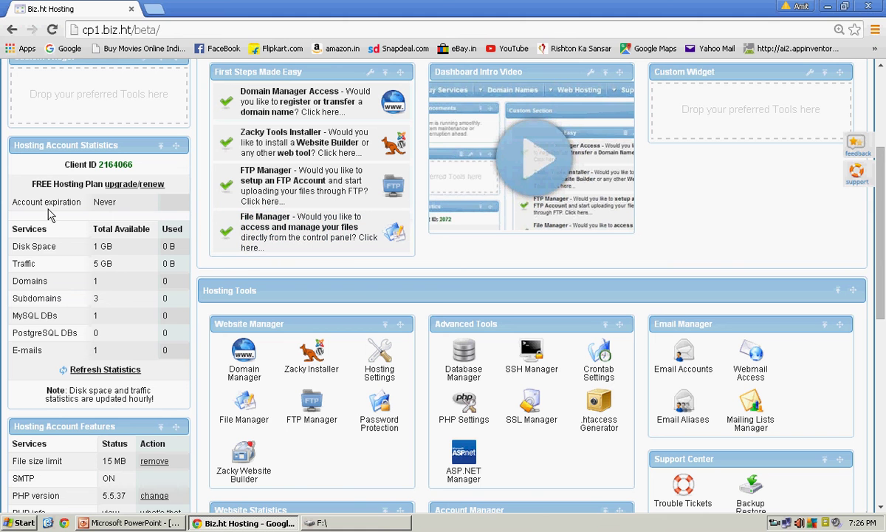
pyautogui.doubleClick(105, 203)
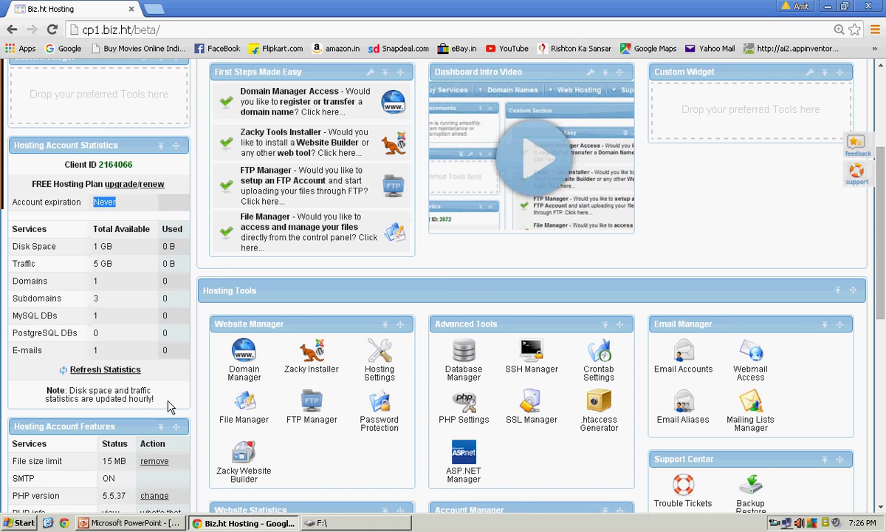
pyautogui.moveTo(880, 275); pyautogui.dragTo(880, 373)
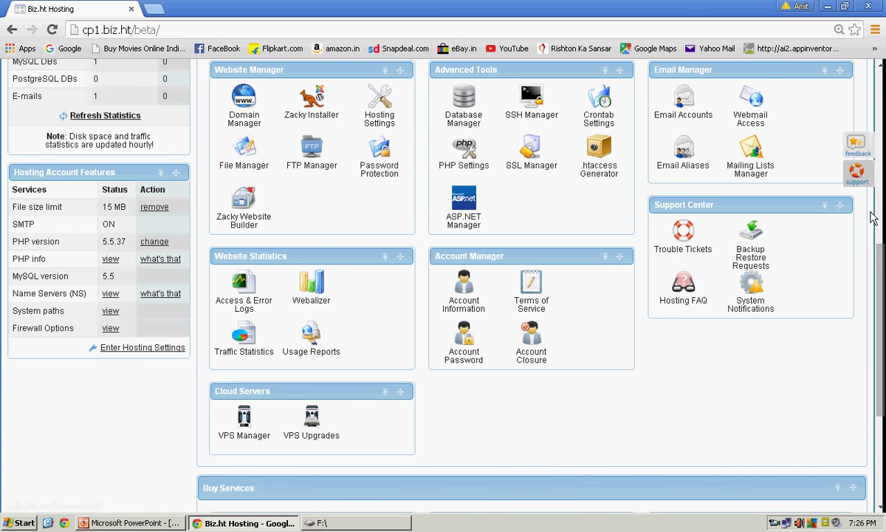
pyautogui.scroll(7, 206, 154)
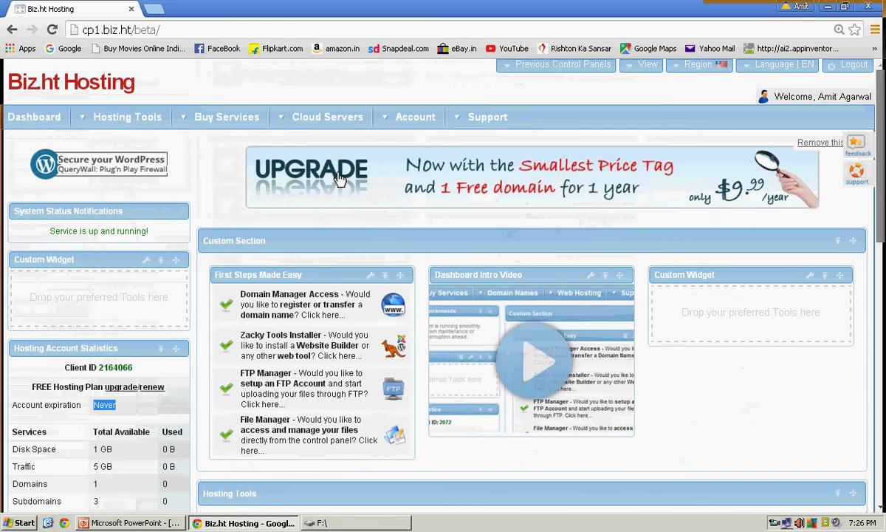
# - View the File Manager and switch to the Domain Manager
pyautogui.click(150, 121)
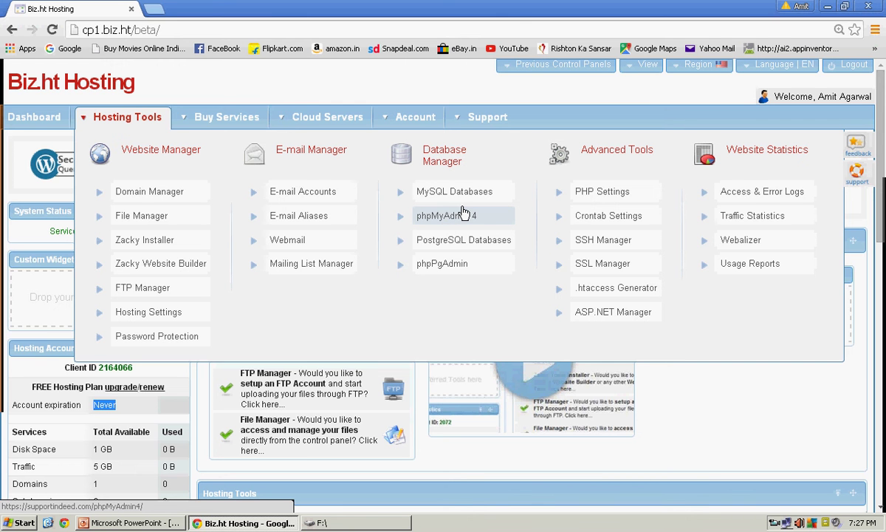
pyautogui.click(142, 216)
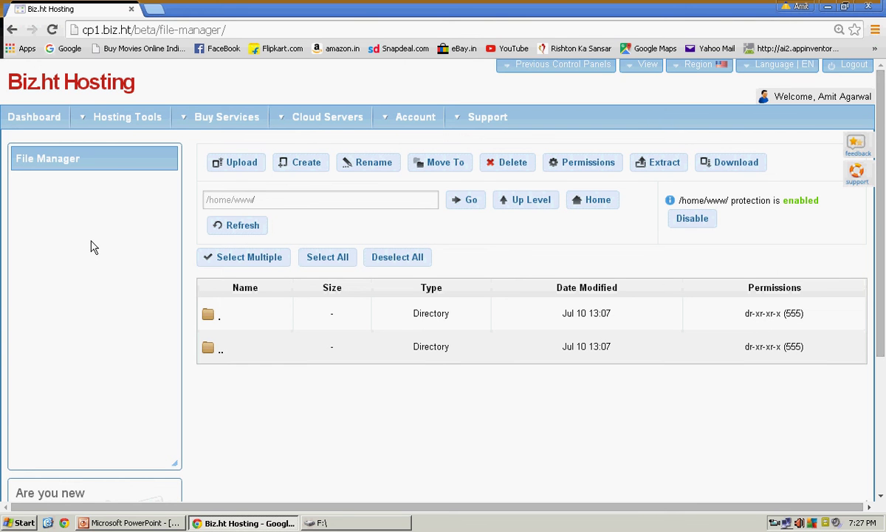
pyautogui.moveTo(122, 122)
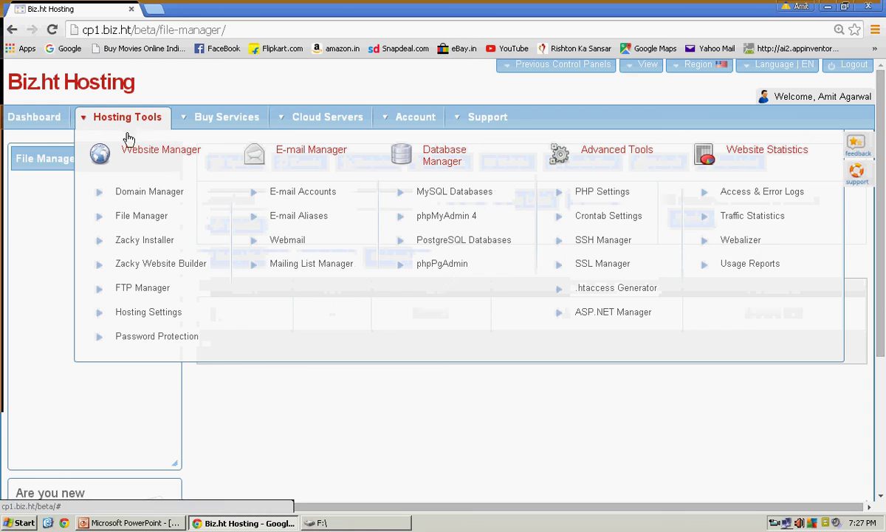
pyautogui.click(127, 192)
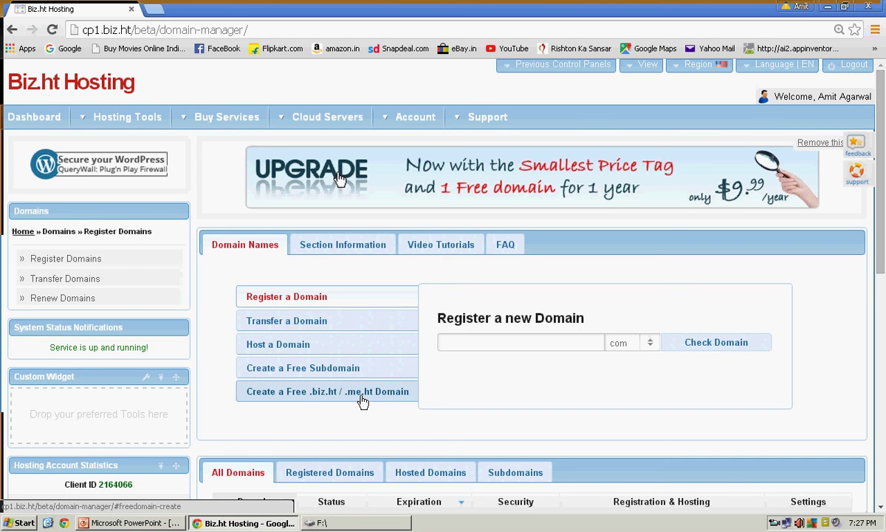
# - Try to create a free domain named abc with the me.ht extension
pyautogui.click(311, 389)
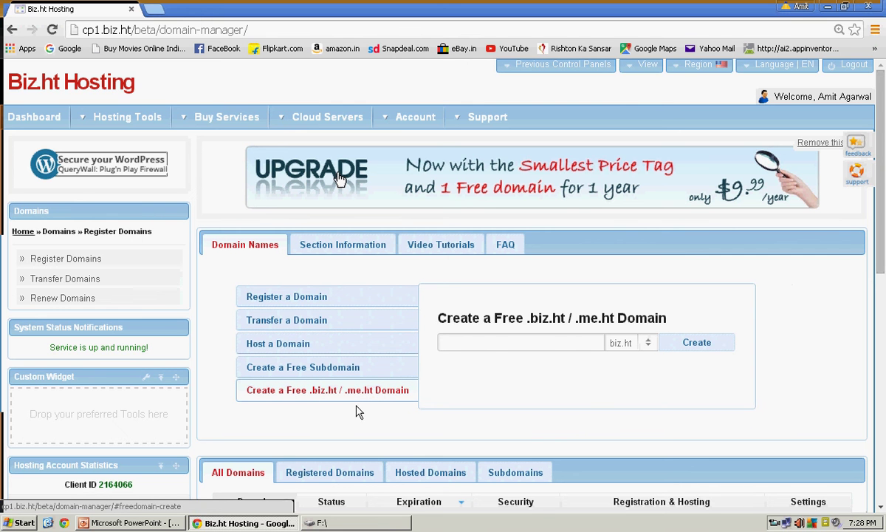
pyautogui.click(650, 349)
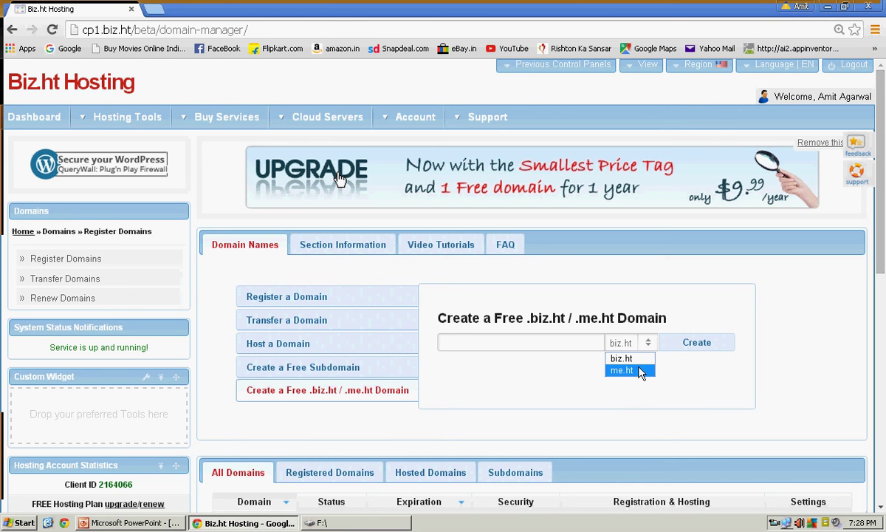
pyautogui.click(627, 370)
pyautogui.click(559, 343)
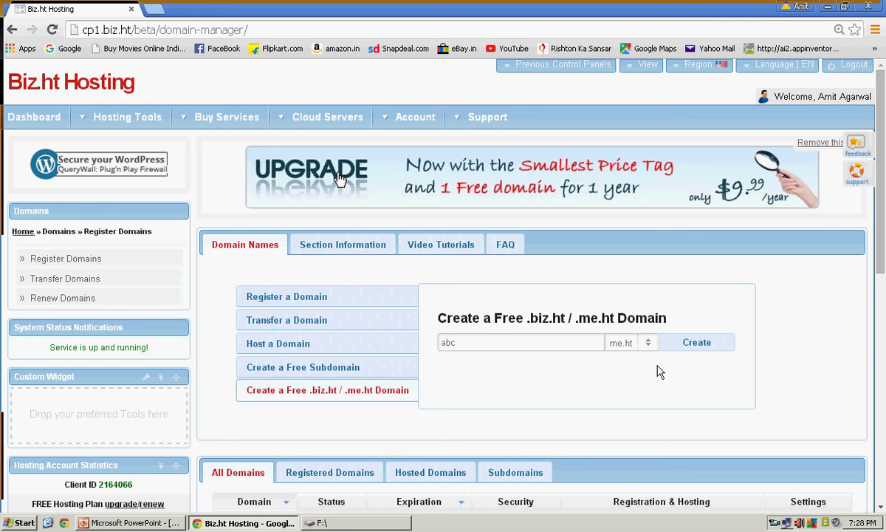
pyautogui.click(694, 347)
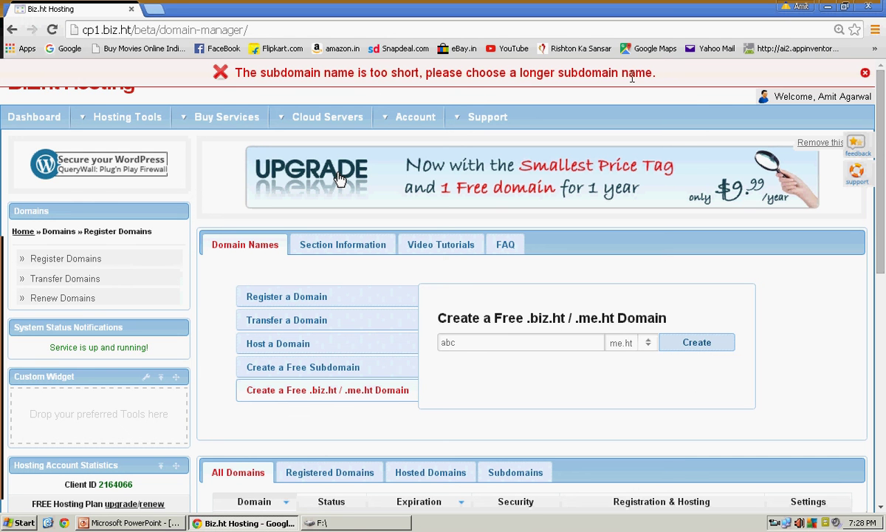
# - Replace the domain name with learning and create the free me.ht domain
pyautogui.doubleClick(511, 338)
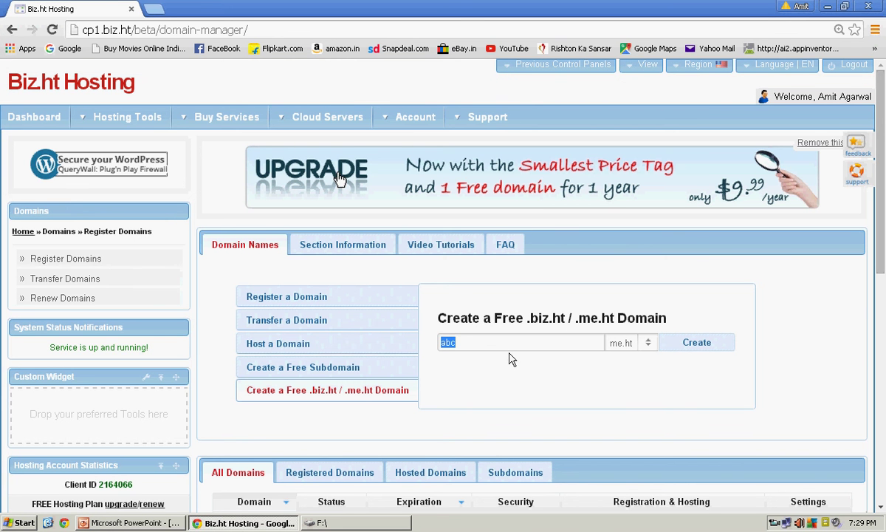
pyautogui.press('BackSpace')
pyautogui.write('learning')
pyautogui.click(698, 344)
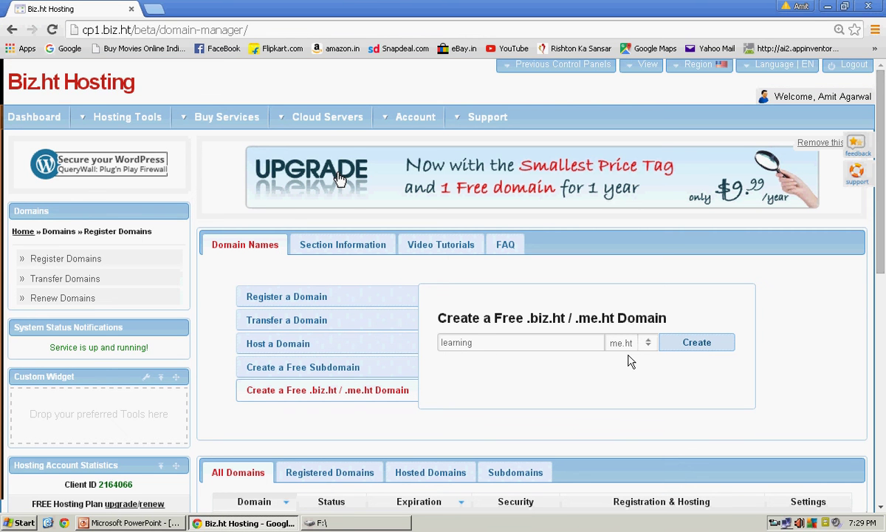
pyautogui.click(153, 12)
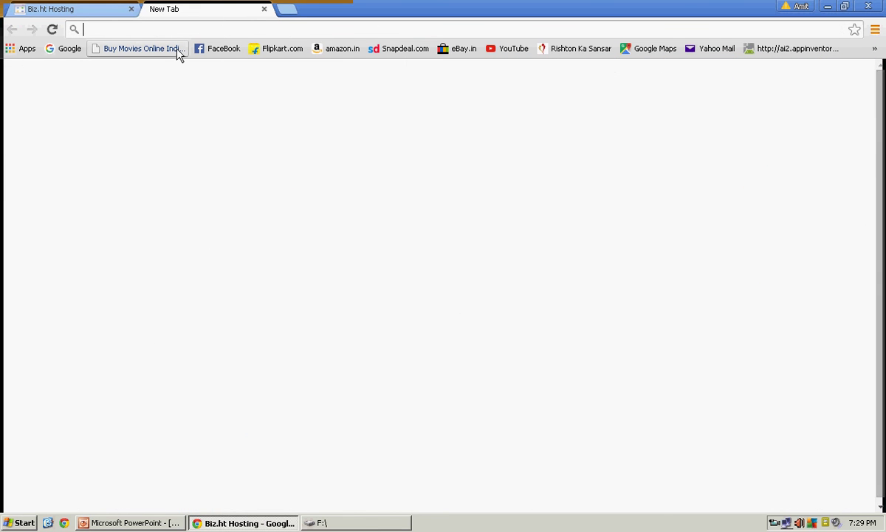
pyautogui.write('wwwww')
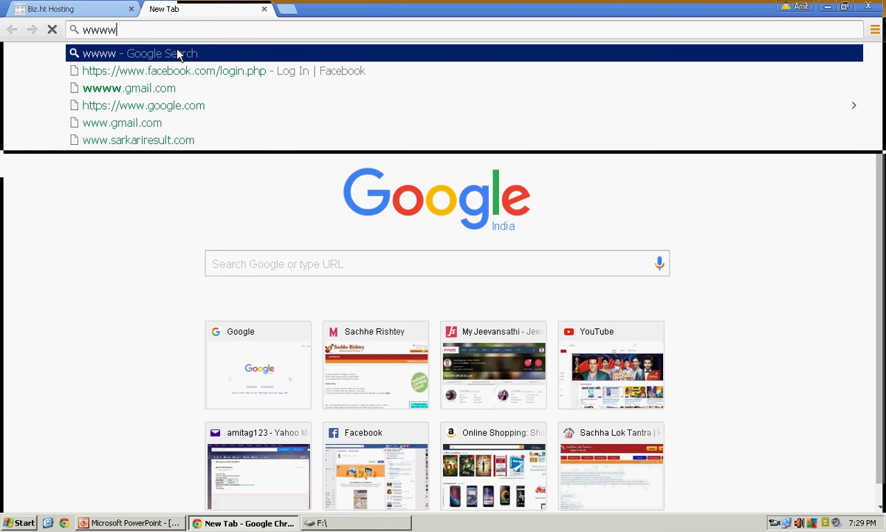
pyautogui.press('BackSpace')
pyautogui.write('.')
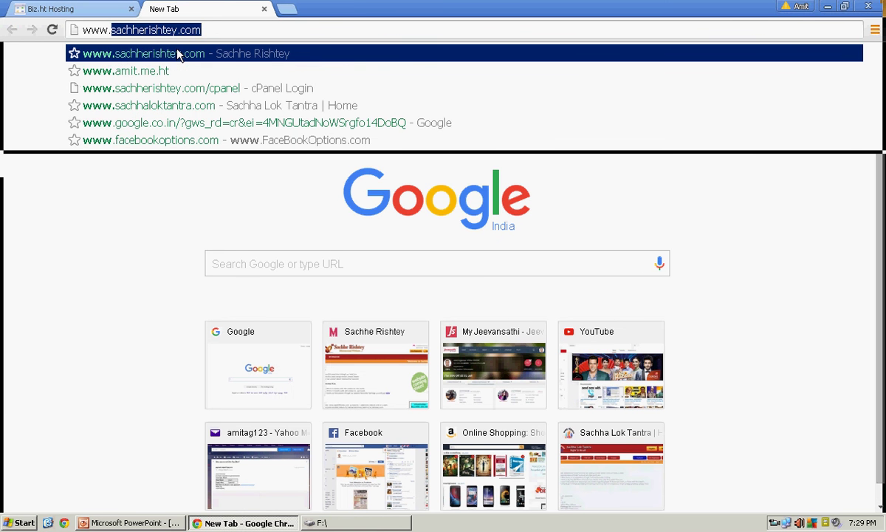
pyautogui.write('lear')
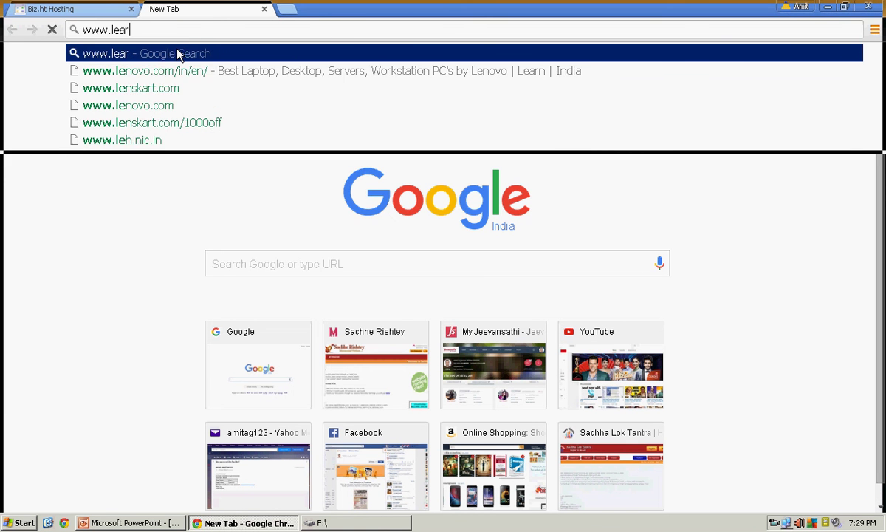
pyautogui.write('ning')
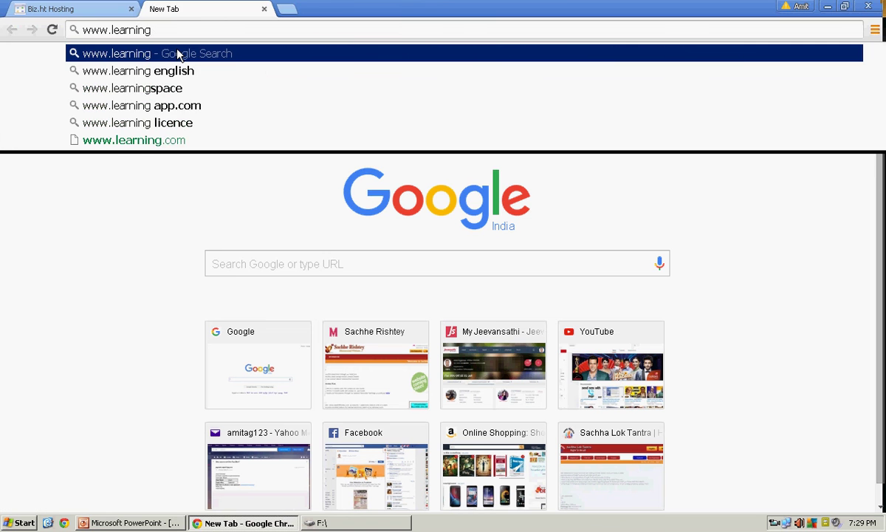
pyautogui.write('.m')
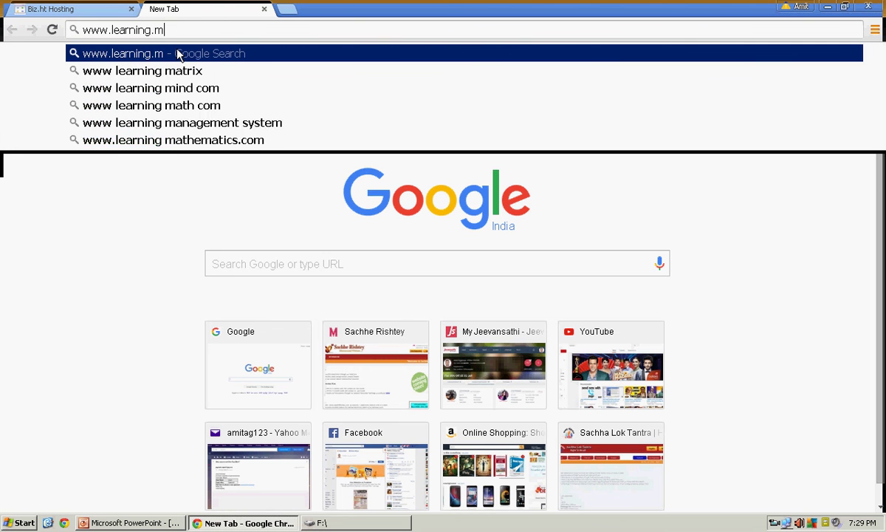
pyautogui.write('e.ht')
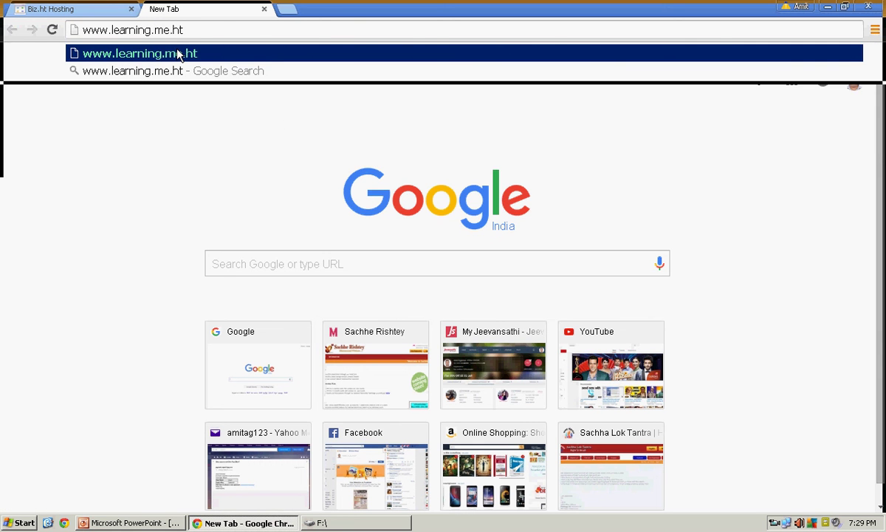
pyautogui.press('Return')
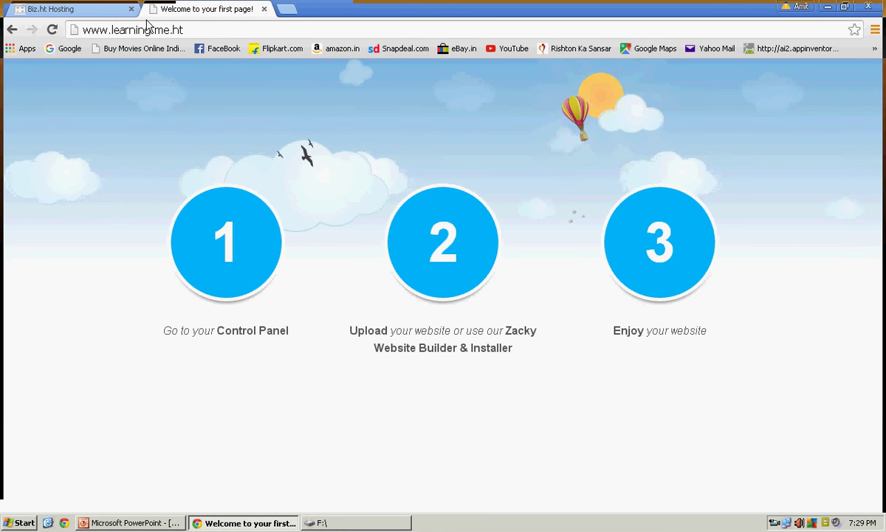
# - Return to the Biz.ht Hosting page and open the learning.me.ht folder in the File Manager
pyautogui.click(106, 11)
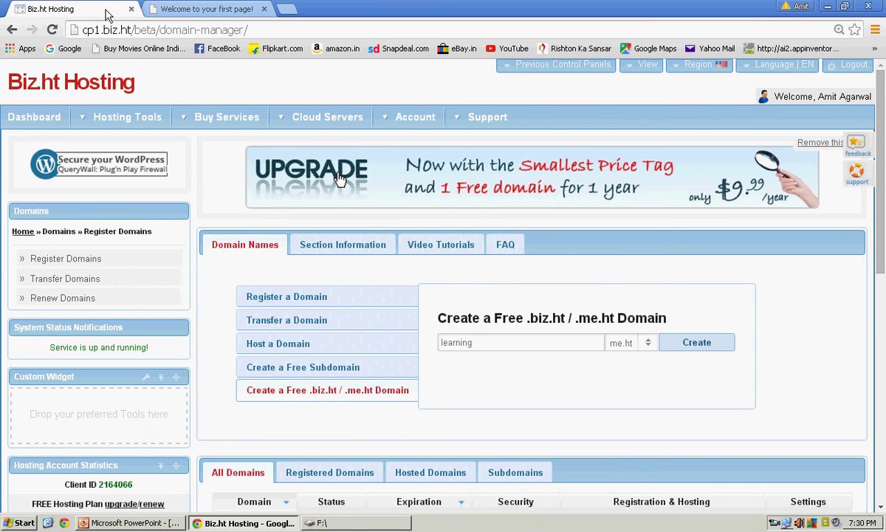
pyautogui.click(111, 118)
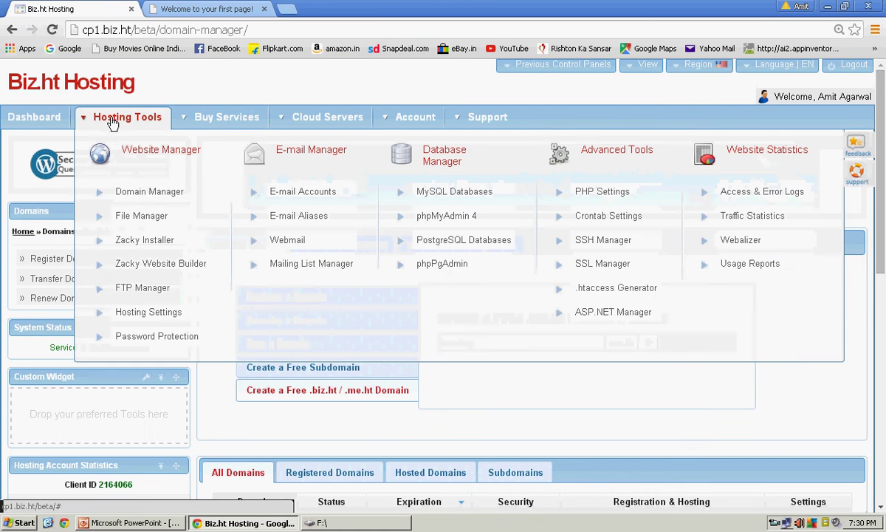
pyautogui.click(145, 221)
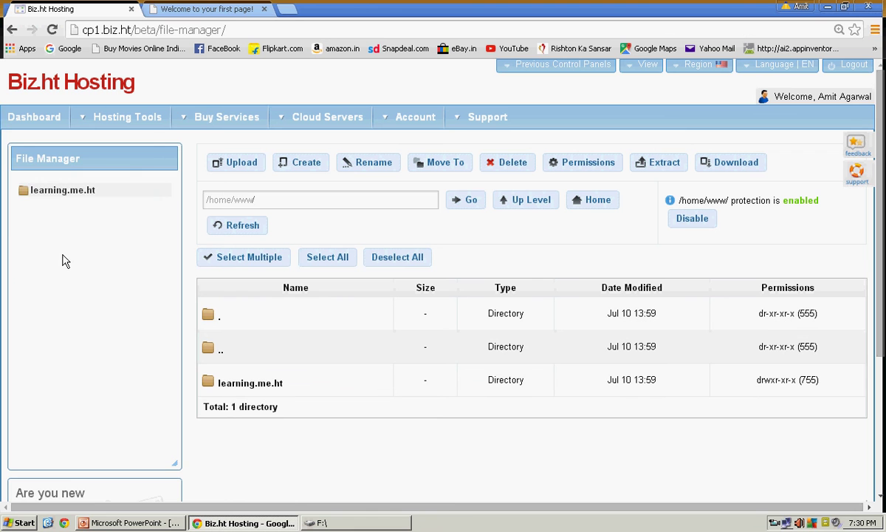
pyautogui.click(44, 196)
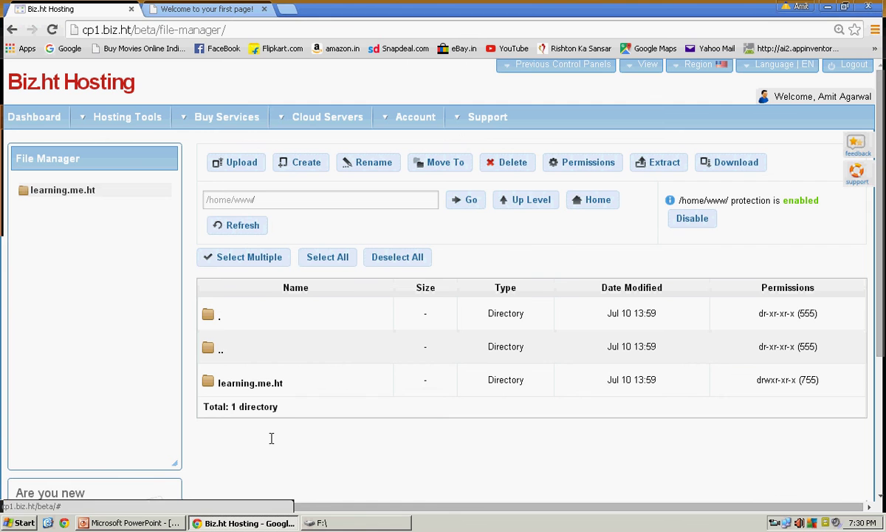
pyautogui.doubleClick(247, 384)
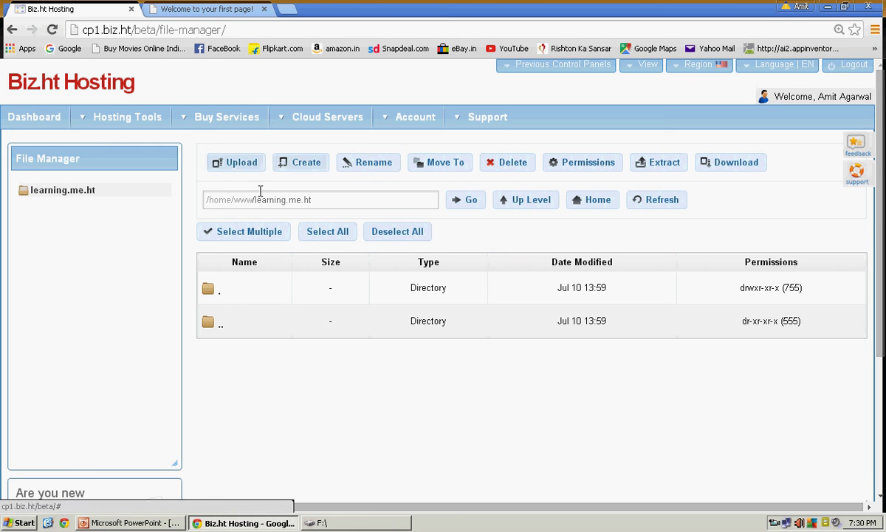
# - Create a new text document on the desktop and name it index.htm, accepting the extension change
pyautogui.click(48, 523)
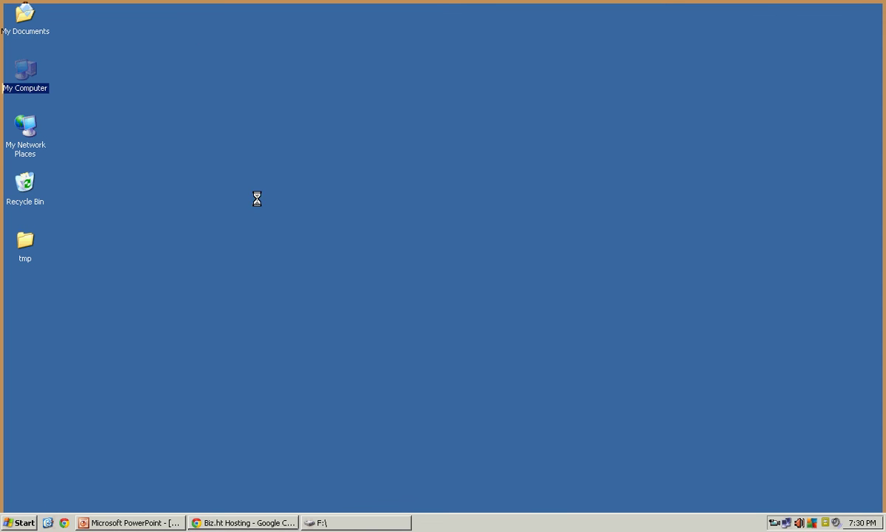
pyautogui.rightClick(257, 200)
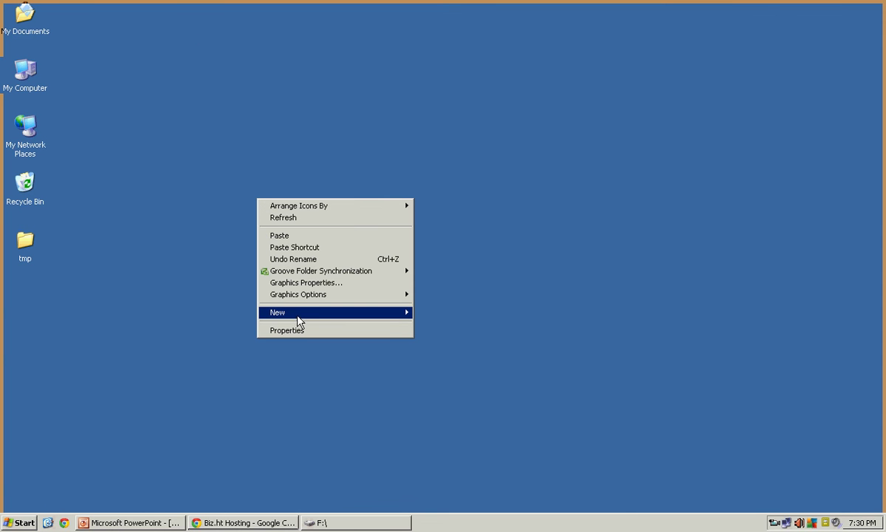
pyautogui.moveTo(299, 319)
pyautogui.click(480, 454)
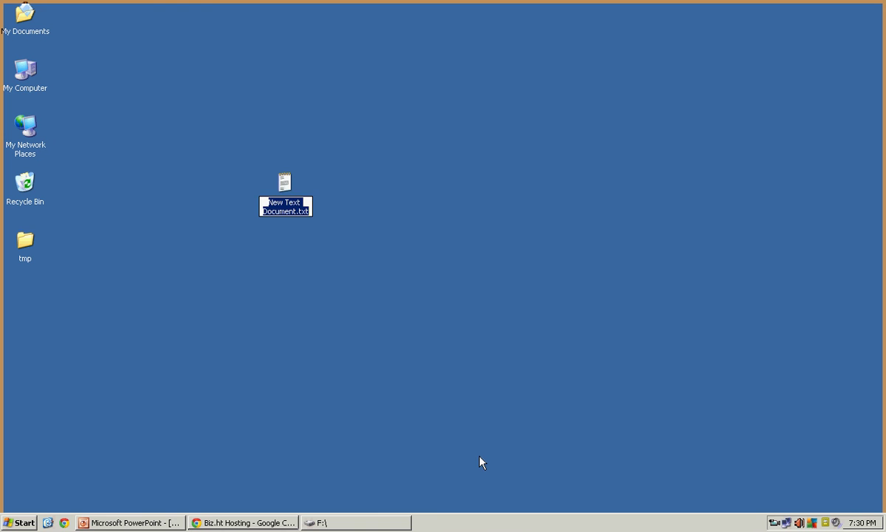
pyautogui.write('index')
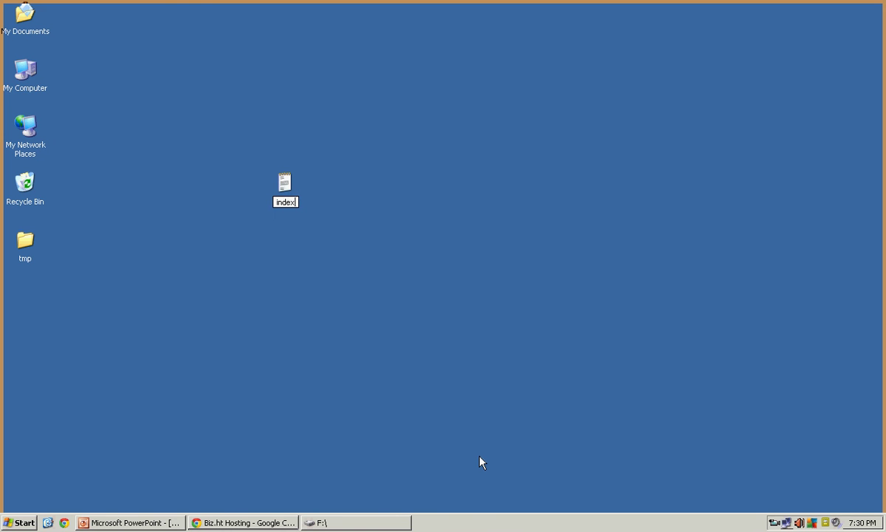
pyautogui.write('.html')
pyautogui.press('BackSpace')
pyautogui.press('Return')
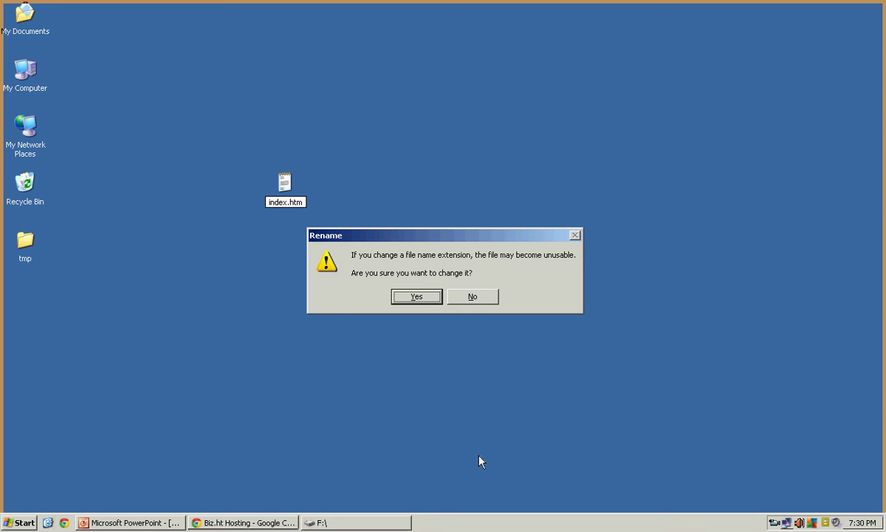
pyautogui.click(416, 296)
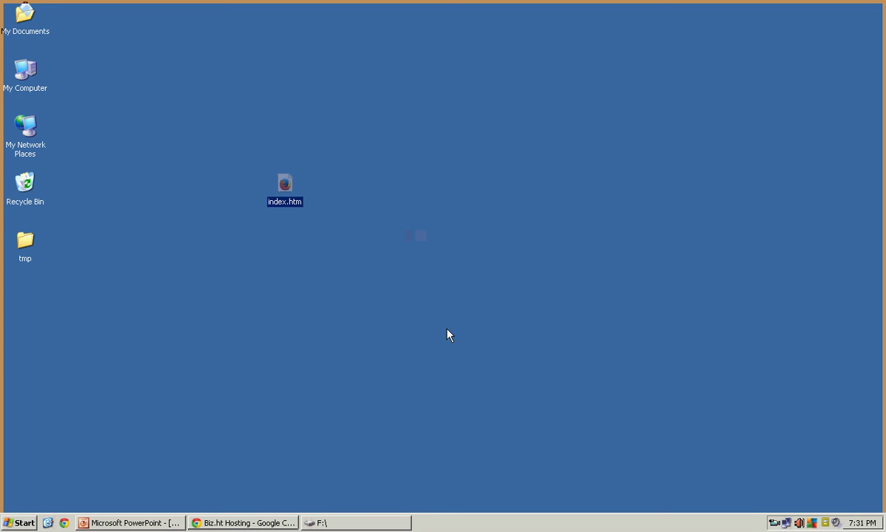
# - Open index.htm in Notepad++ and enter an opening <P> tag on line 2
pyautogui.rightClick(293, 202)
pyautogui.click(348, 256)
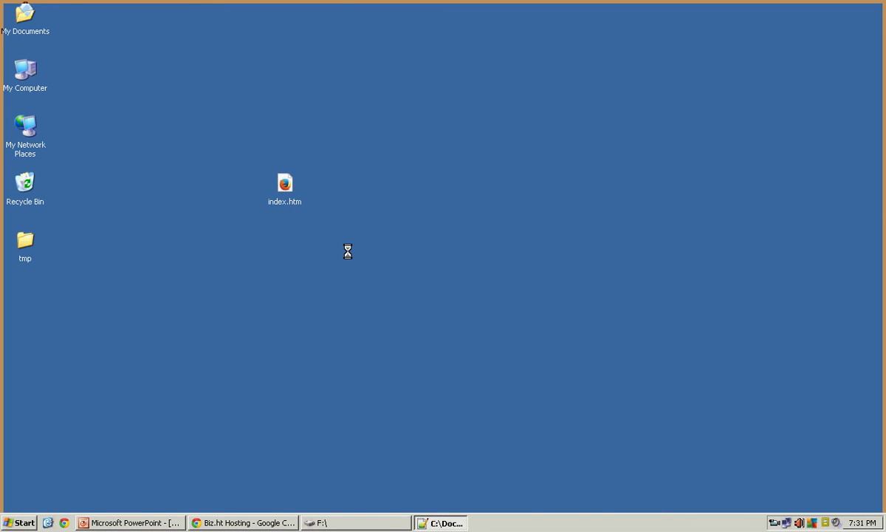
pyautogui.press('Return')
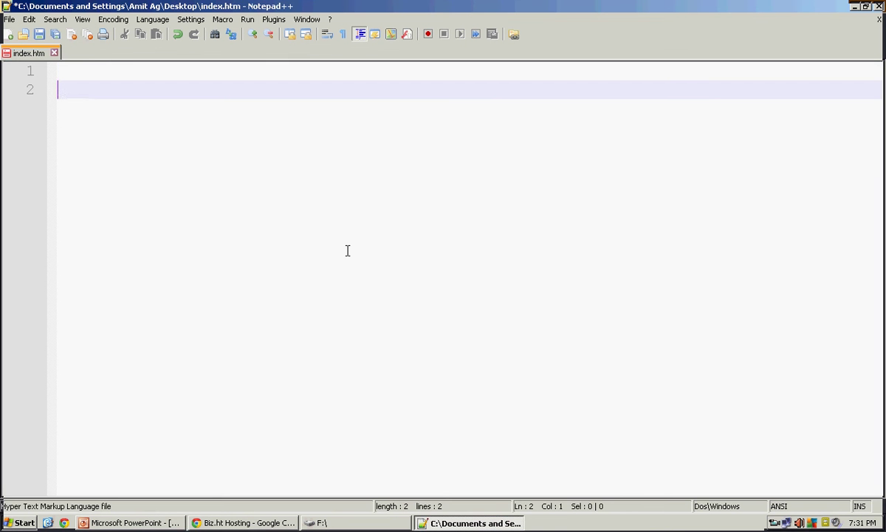
pyautogui.write('<P>')
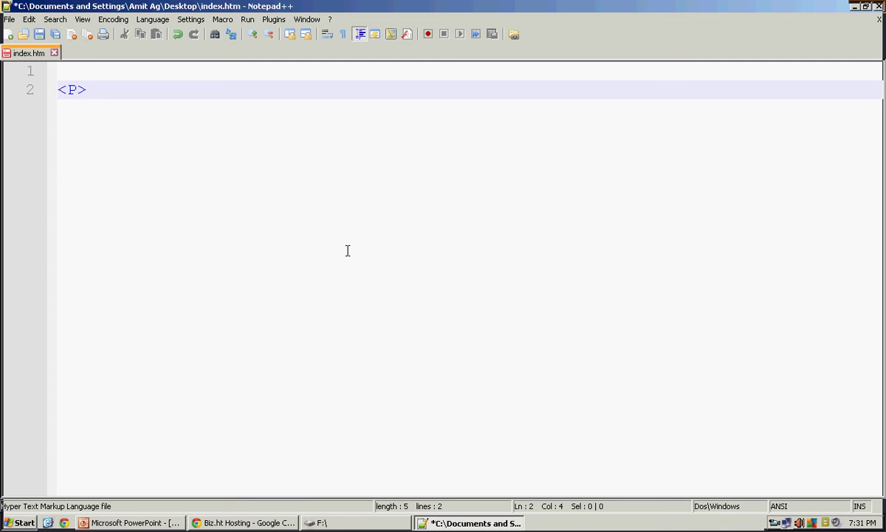
# - Copy the <P> tag further along the same line, after three tabs, and turn the copy into a closing </P> tag
pyautogui.hotkey('shift', 'Home')
pyautogui.hotkey('ctrl', 'c')
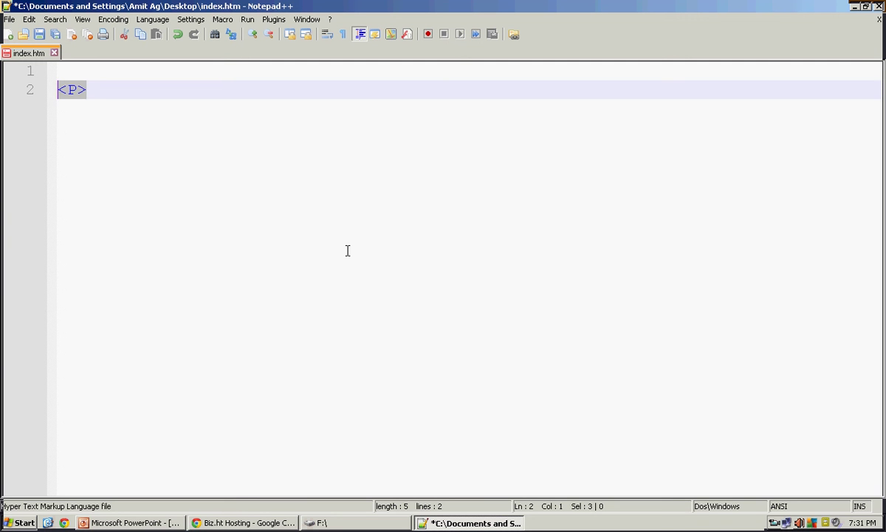
pyautogui.press('End')
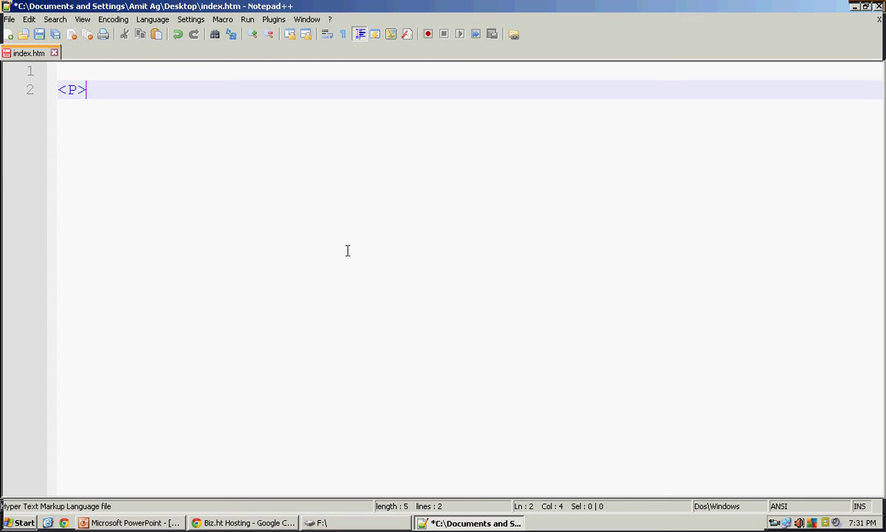
pyautogui.press('Tab')
pyautogui.press('Tab')
pyautogui.press('Tab')
pyautogui.hotkey('ctrl', 'v')
pyautogui.press('Left')
pyautogui.press('Left')
pyautogui.write('/')
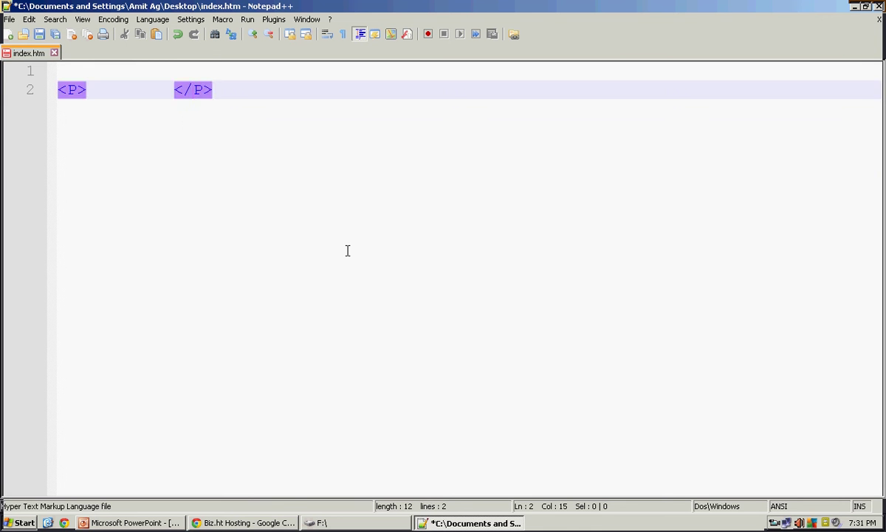
# - Put the closing </P> tag on line 5 without indentation, leaving two empty lines inside the paragraph
pyautogui.press('Left')
pyautogui.press('Left')
pyautogui.press('Left')
pyautogui.press('Left')
pyautogui.press('Return')
pyautogui.press('Return')
pyautogui.press('Return')
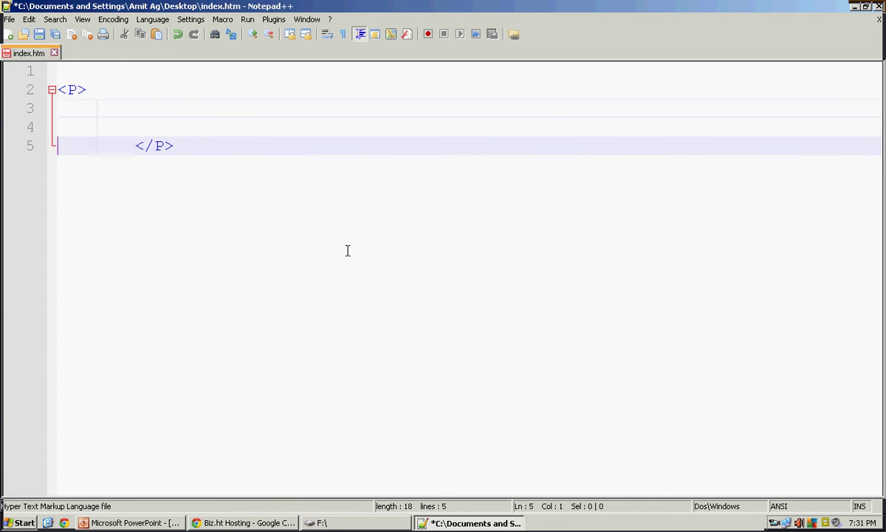
pyautogui.press('Delete')
pyautogui.press('Delete')
pyautogui.press('Up')
pyautogui.press('Up')
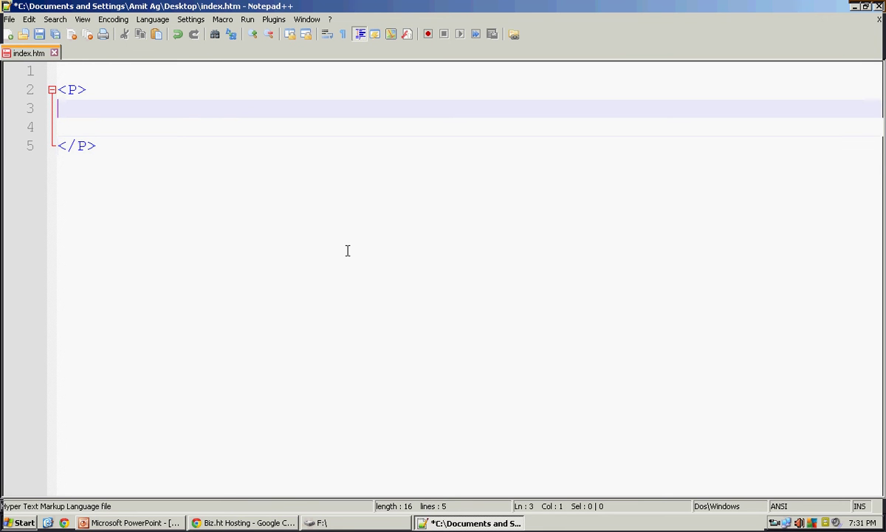
pyautogui.write('my f')
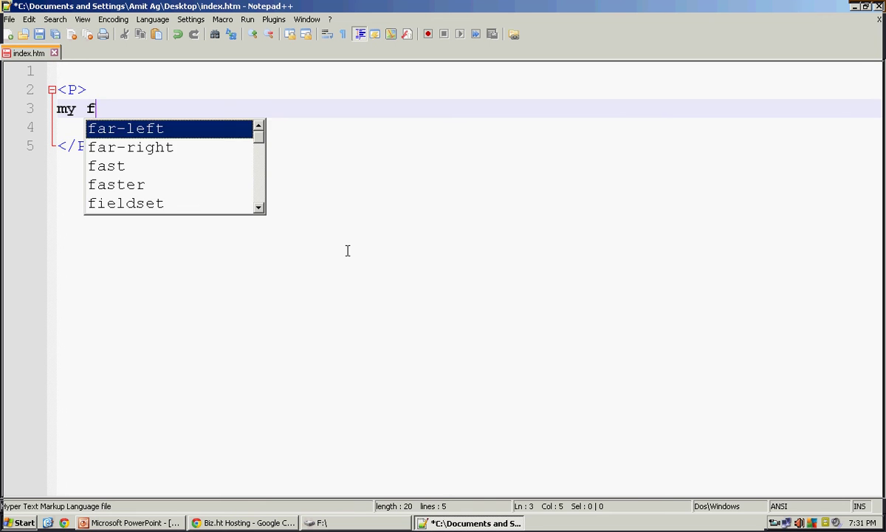
pyautogui.write('irst ')
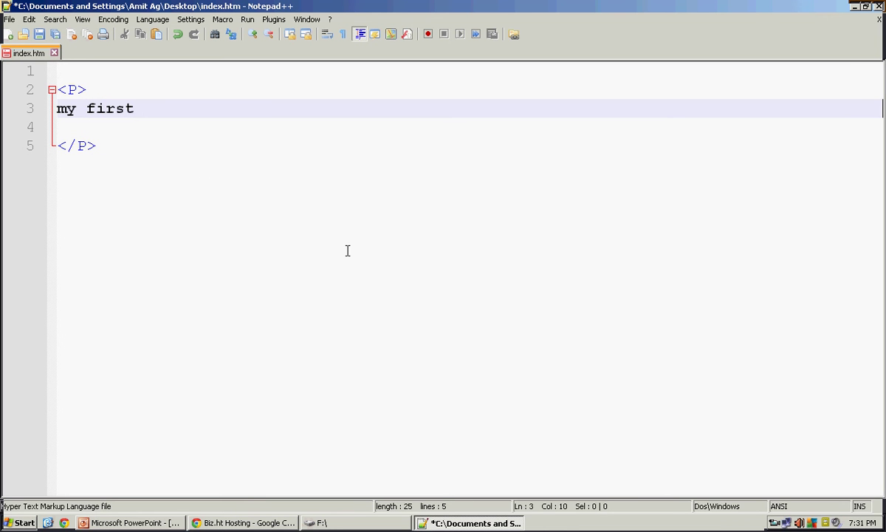
pyautogui.write('website')
pyautogui.press('Return')
pyautogui.write('us')
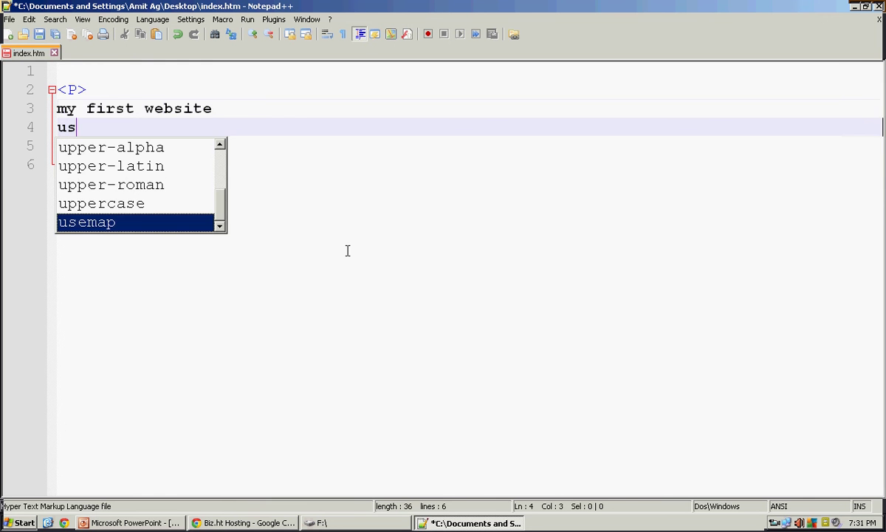
pyautogui.write('un')
pyautogui.press('BackSpace')
pyautogui.press('BackSpace')
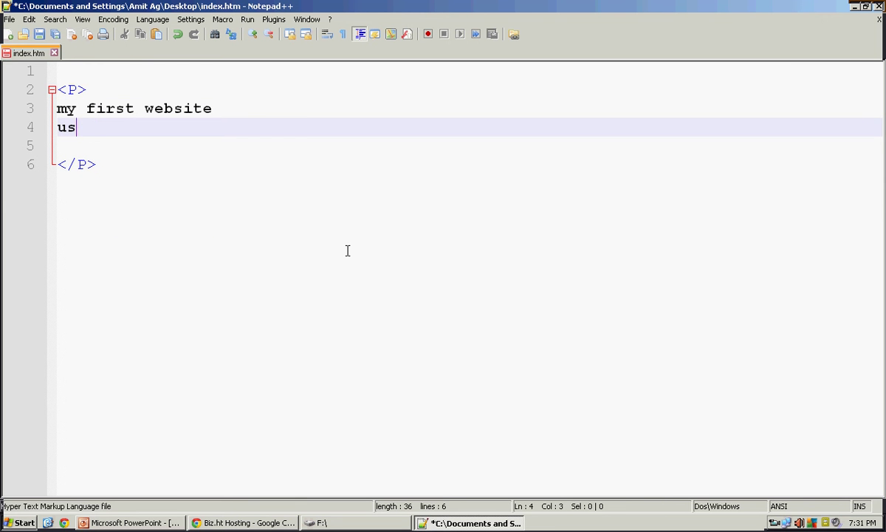
pyautogui.write('ing www.biz')
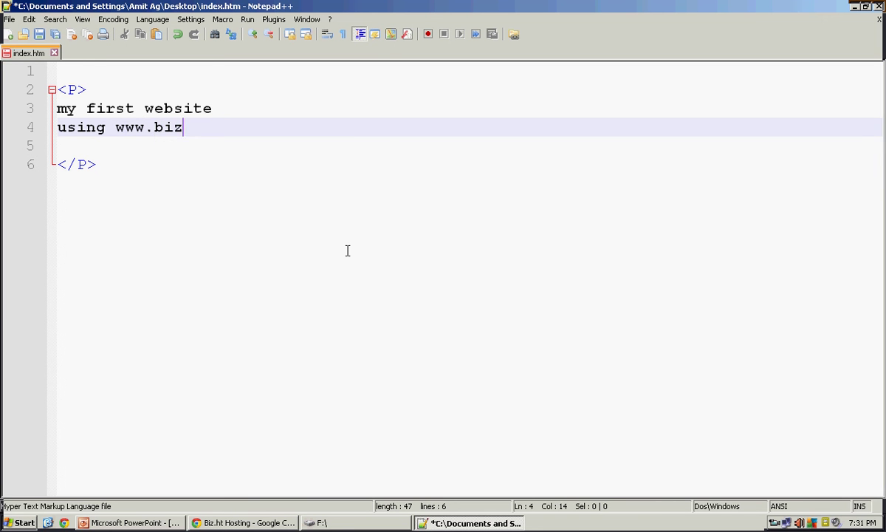
pyautogui.write('.ht')
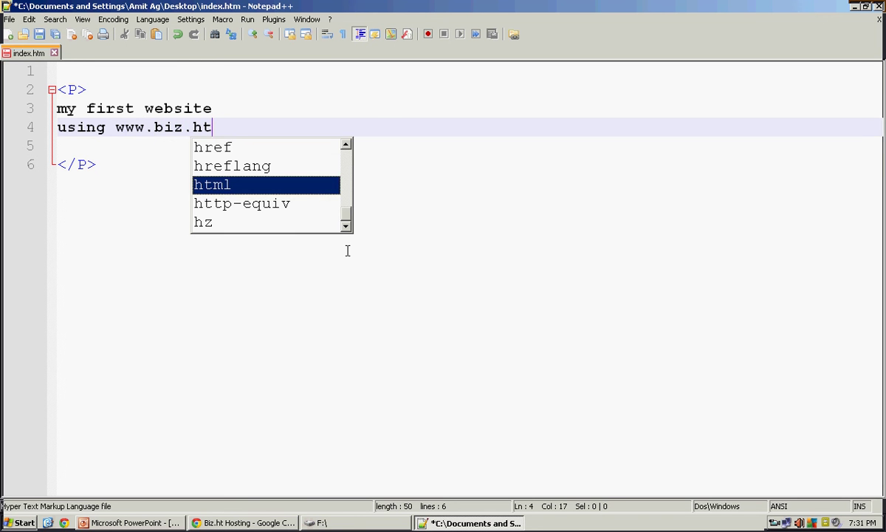
pyautogui.press('Up')
pyautogui.press('Escape')
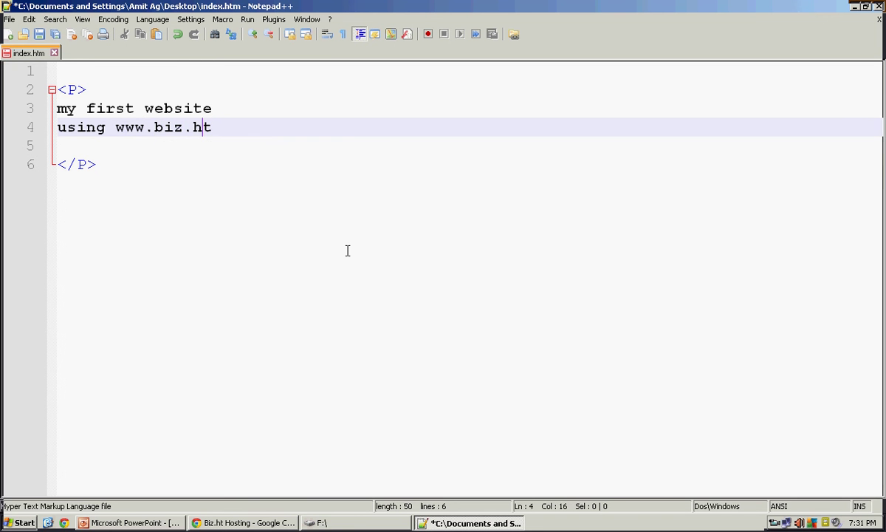
pyautogui.press('Up')
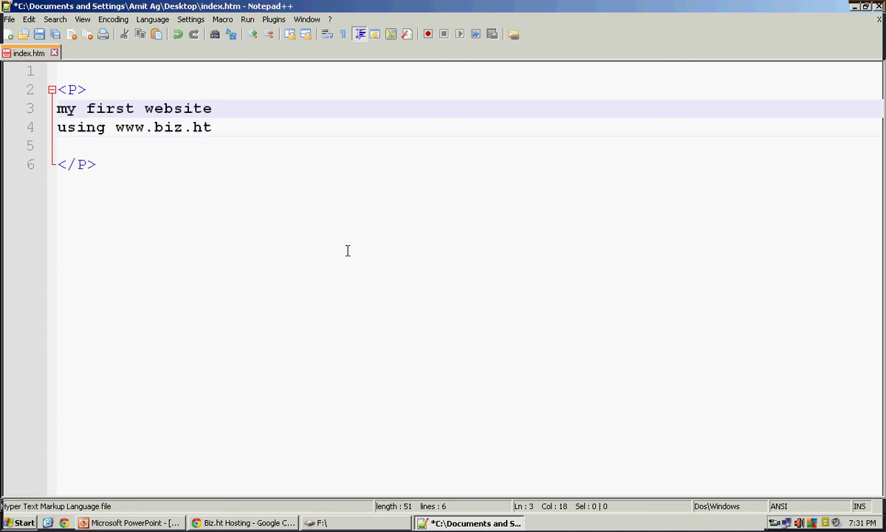
pyautogui.press('Delete')
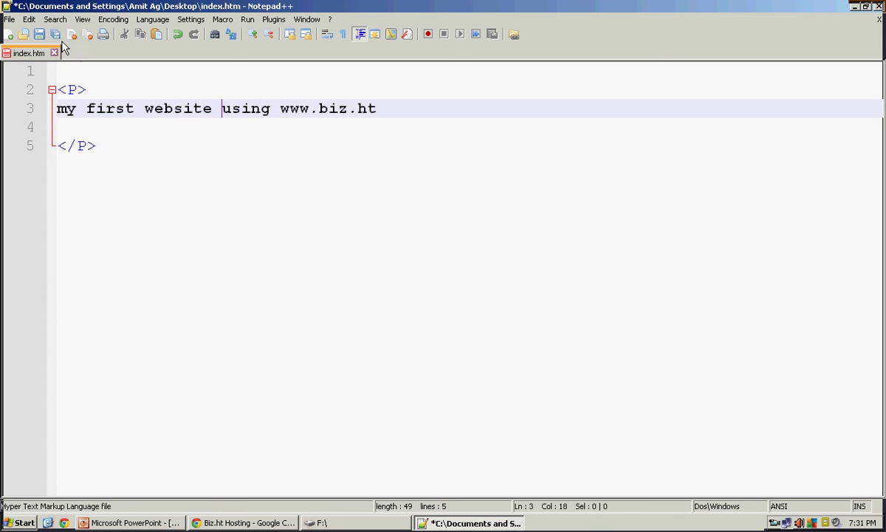
pyautogui.click(41, 37)
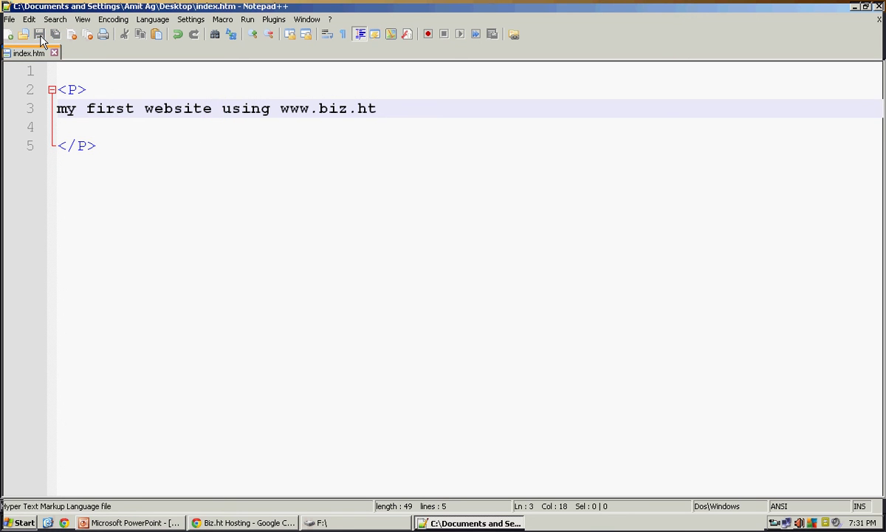
# - Switch to Chrome and upload index.htm from the desktop into the learning.me.ht folder
pyautogui.click(429, 523)
pyautogui.click(201, 523)
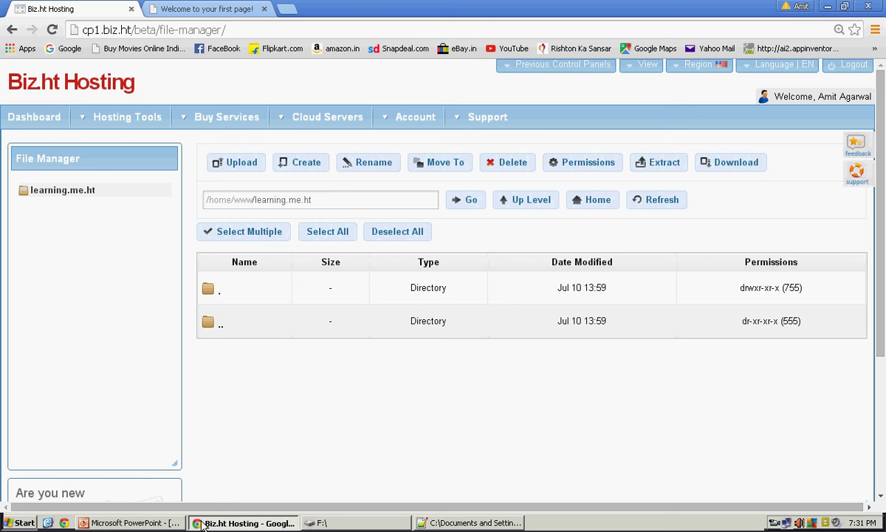
pyautogui.click(240, 168)
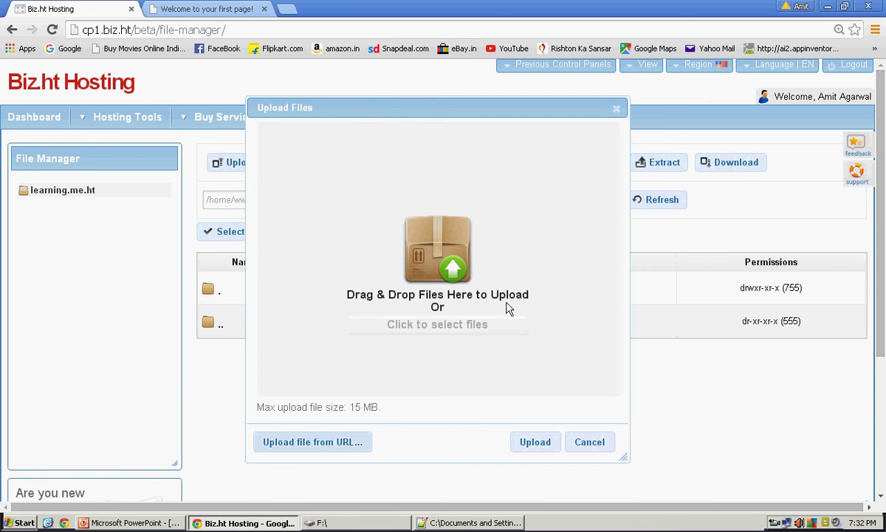
pyautogui.click(476, 290)
pyautogui.click(214, 33)
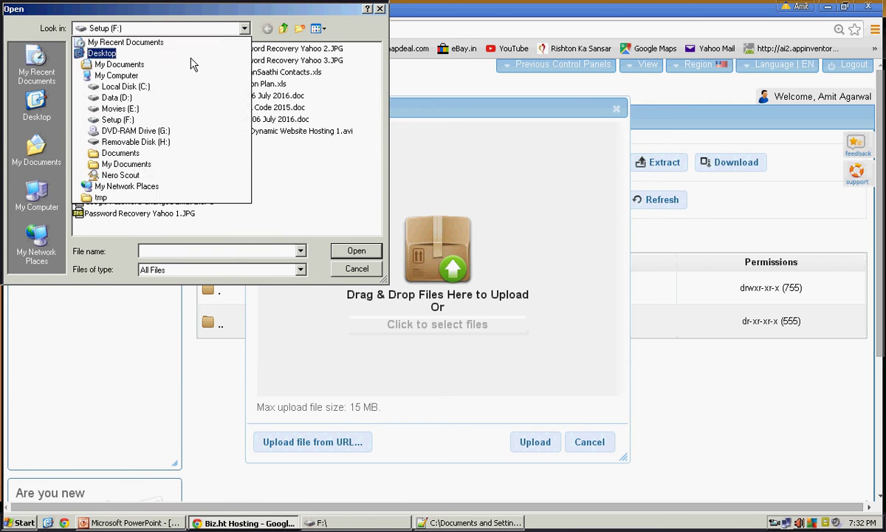
pyautogui.click(189, 56)
pyautogui.click(103, 97)
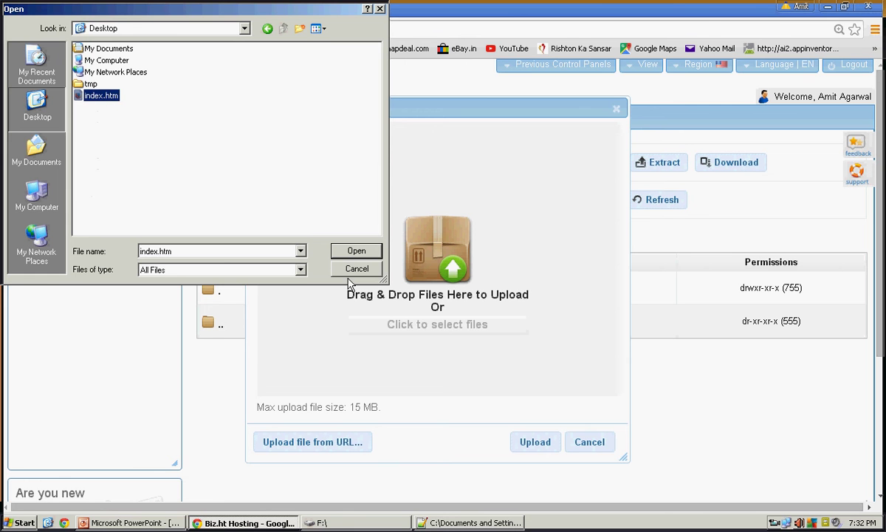
pyautogui.click(355, 251)
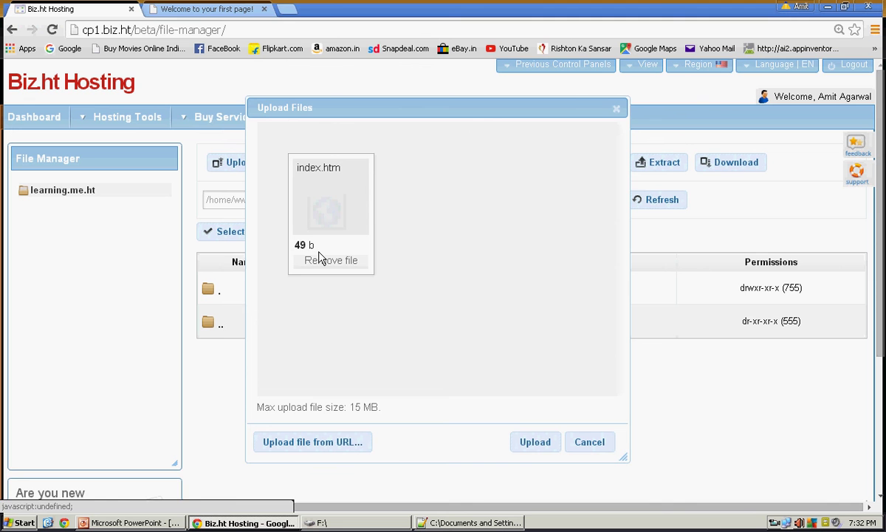
pyautogui.click(535, 443)
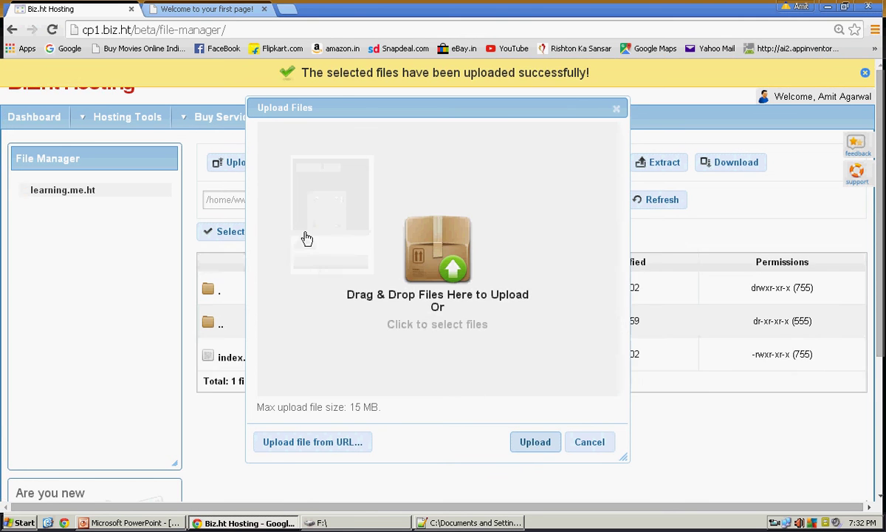
pyautogui.click(589, 444)
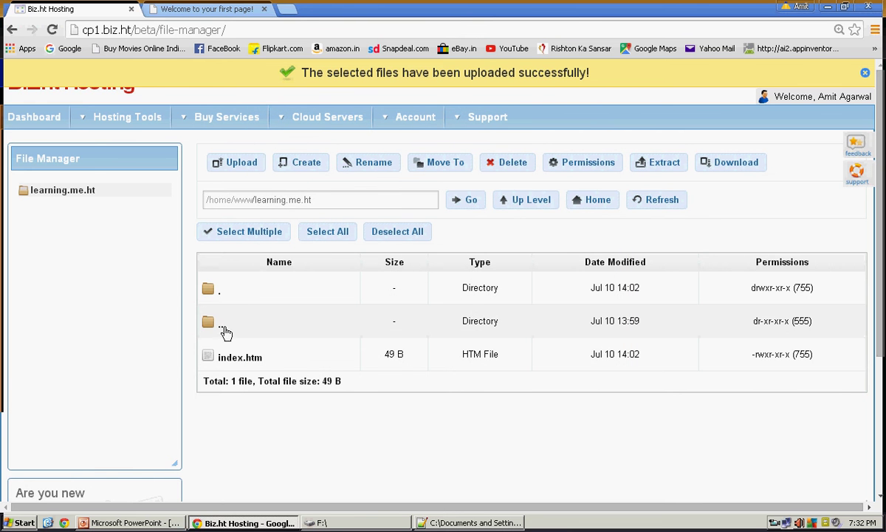
pyautogui.click(293, 360)
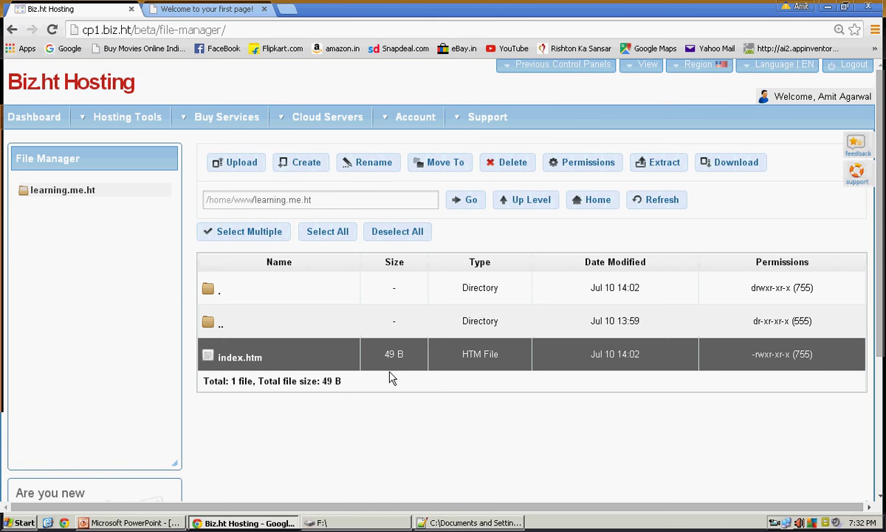
pyautogui.click(232, 12)
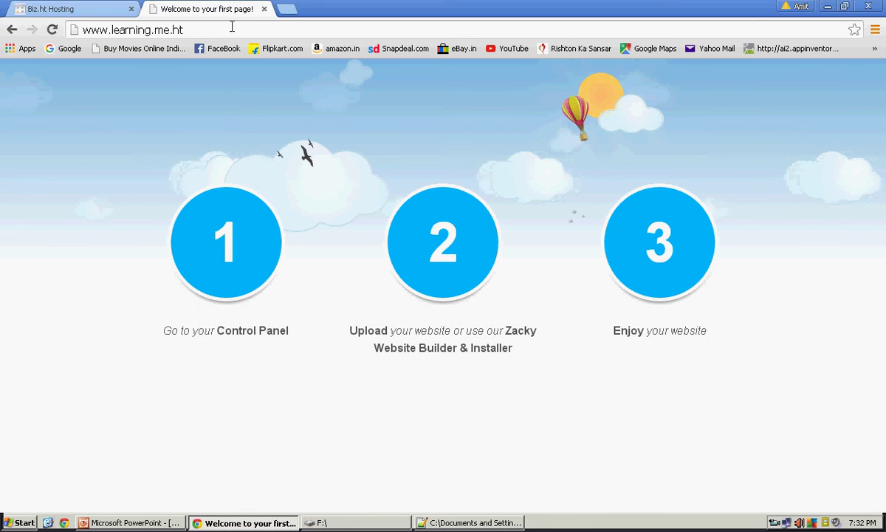
pyautogui.click(231, 28)
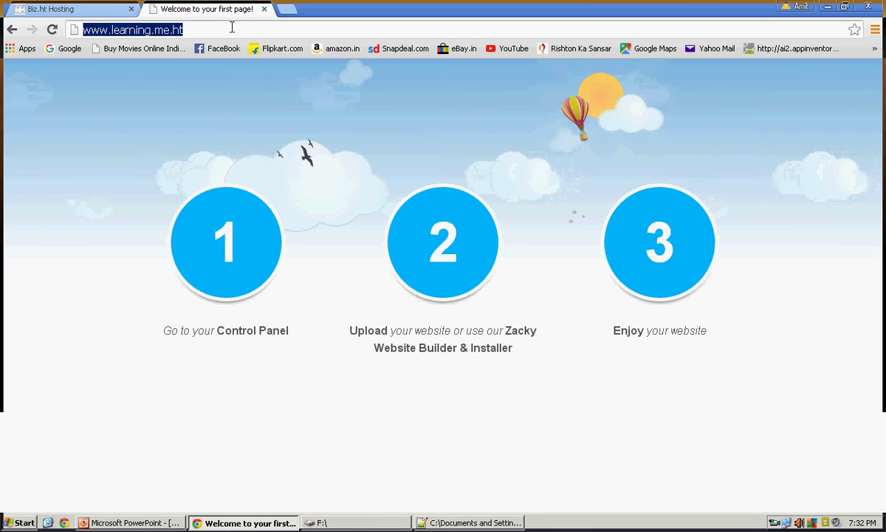
pyautogui.click(52, 29)
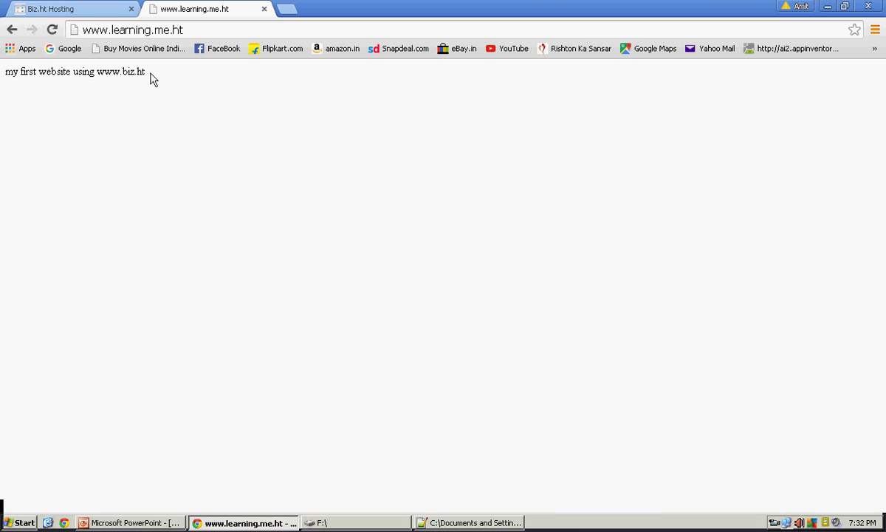
pyautogui.doubleClick(196, 30)
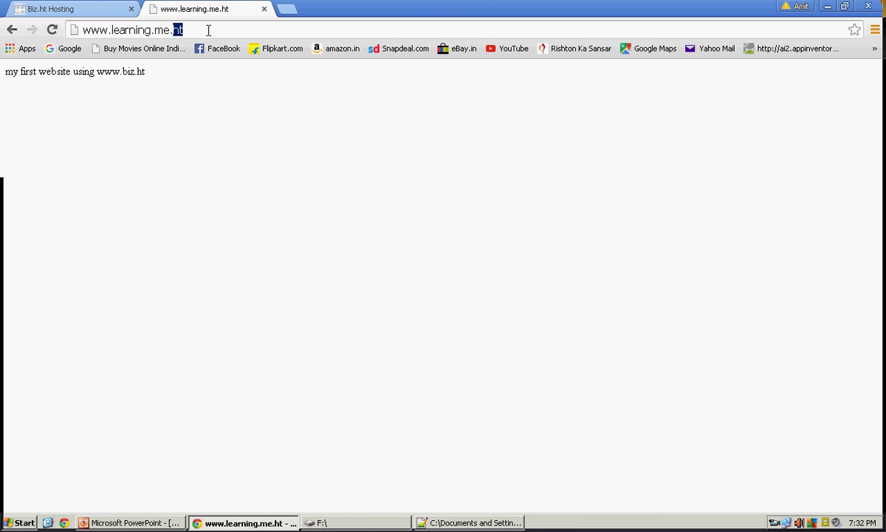
pyautogui.tripleClick(223, 31)
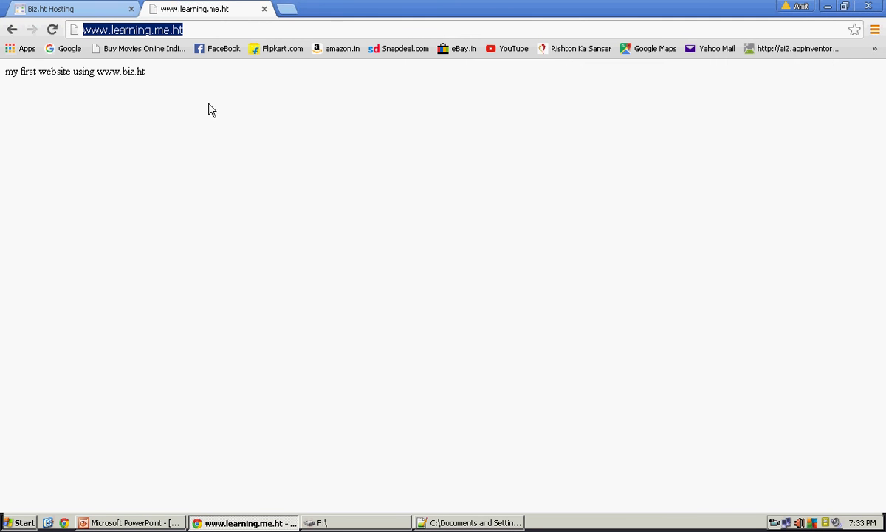
pyautogui.click(102, 14)
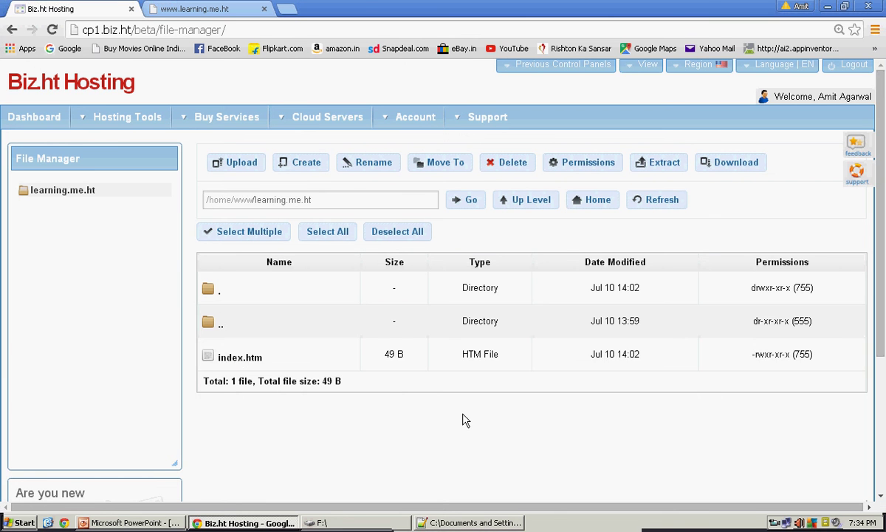
pyautogui.doubleClick(294, 358)
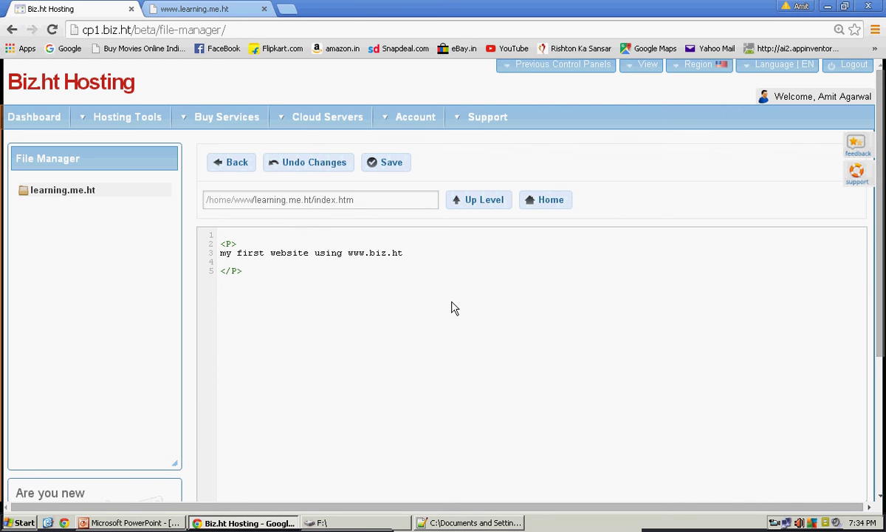
pyautogui.press('Return')
pyautogui.write('t')
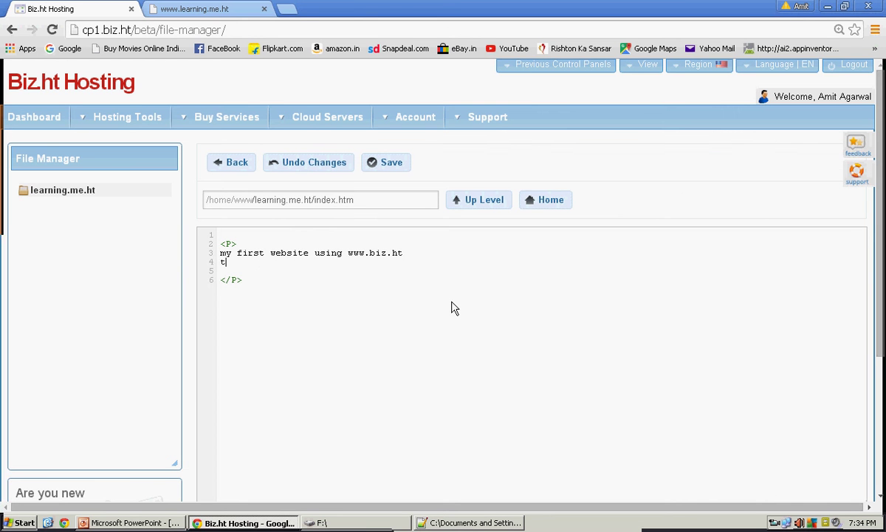
pyautogui.write('his ')
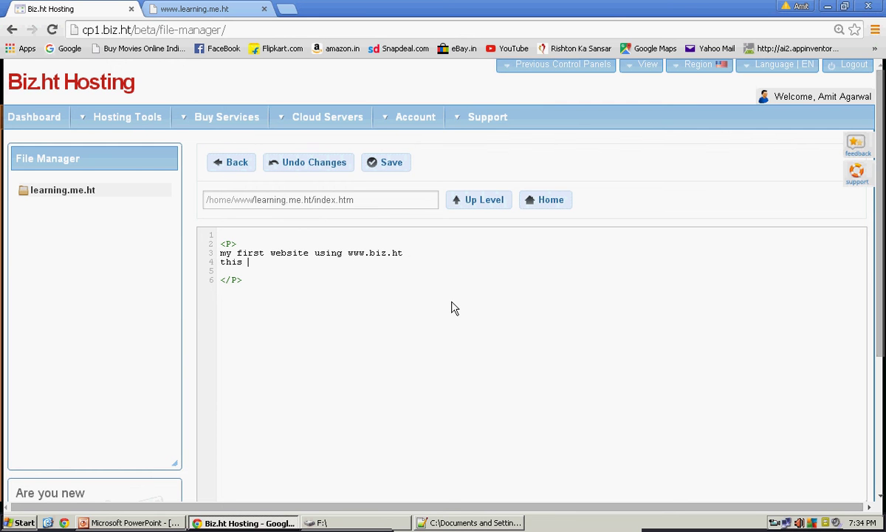
pyautogui.write('line is added fr')
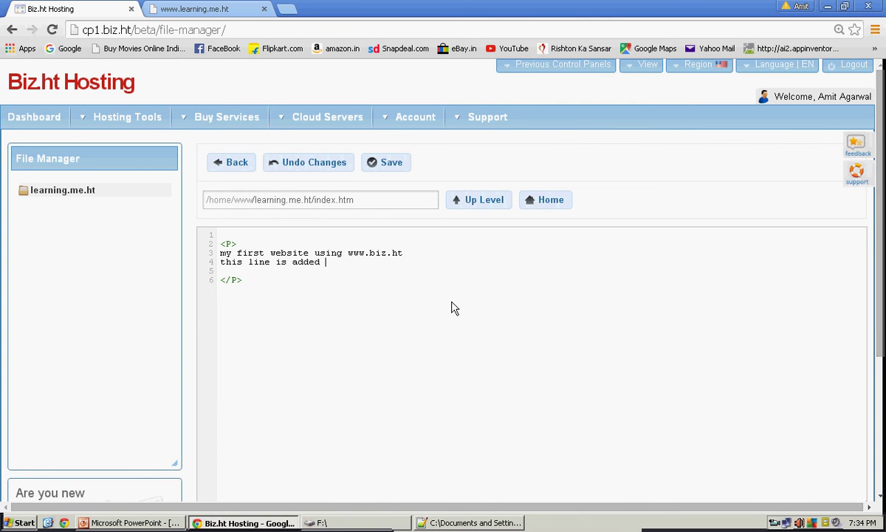
pyautogui.write('om www.biz.ht')
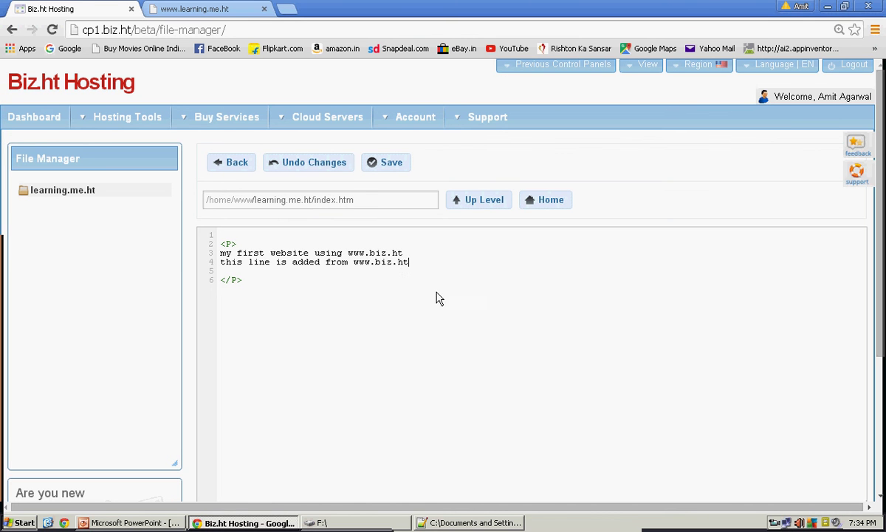
pyautogui.click(393, 164)
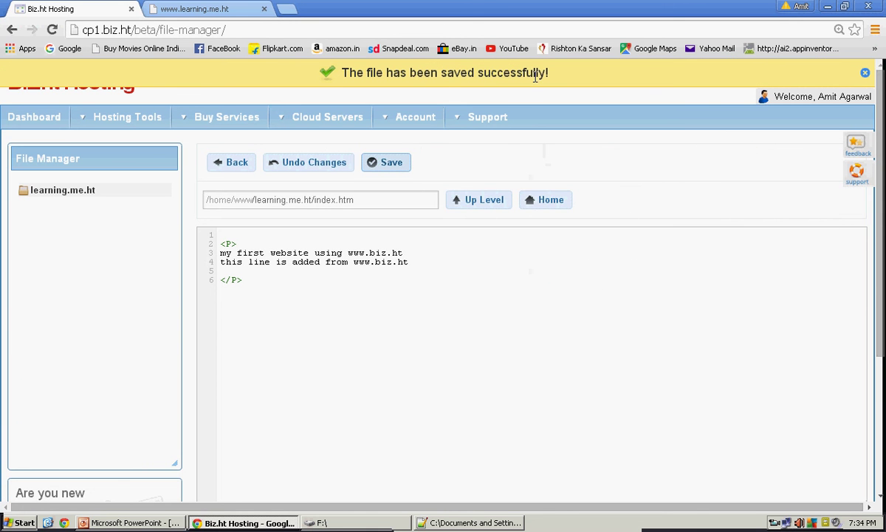
pyautogui.click(212, 11)
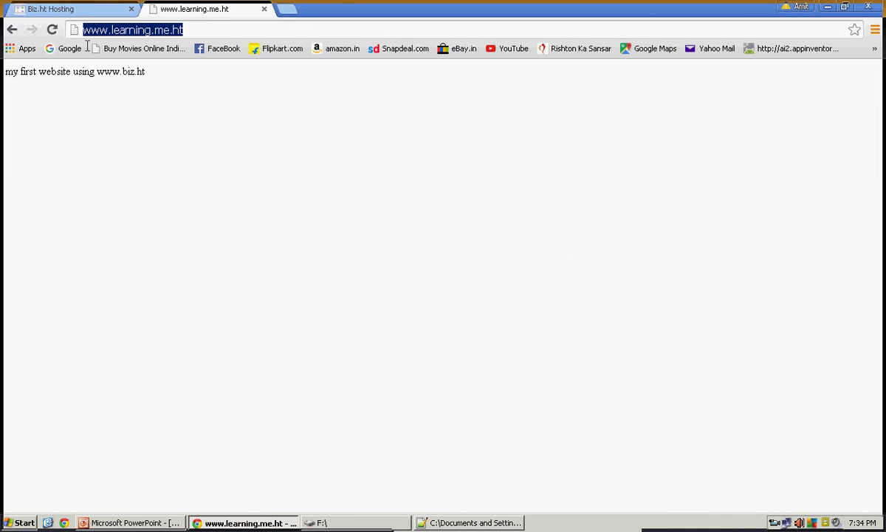
pyautogui.click(52, 30)
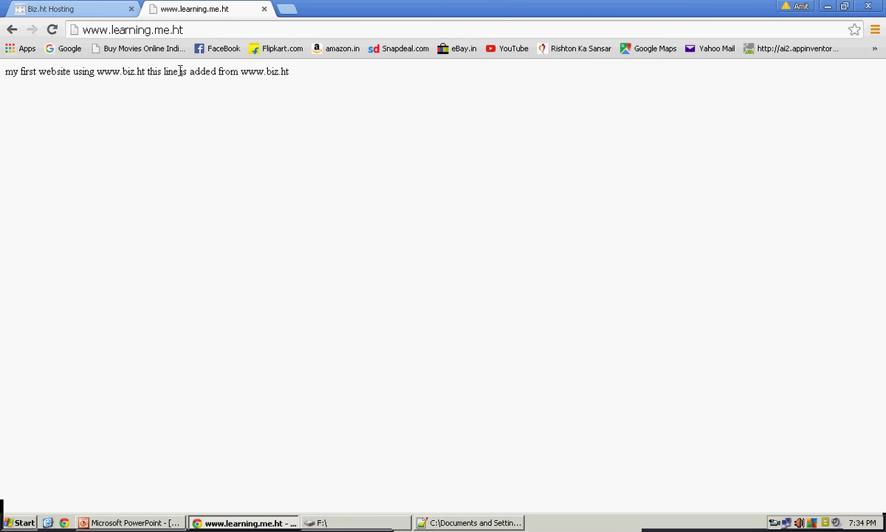
pyautogui.click(123, 14)
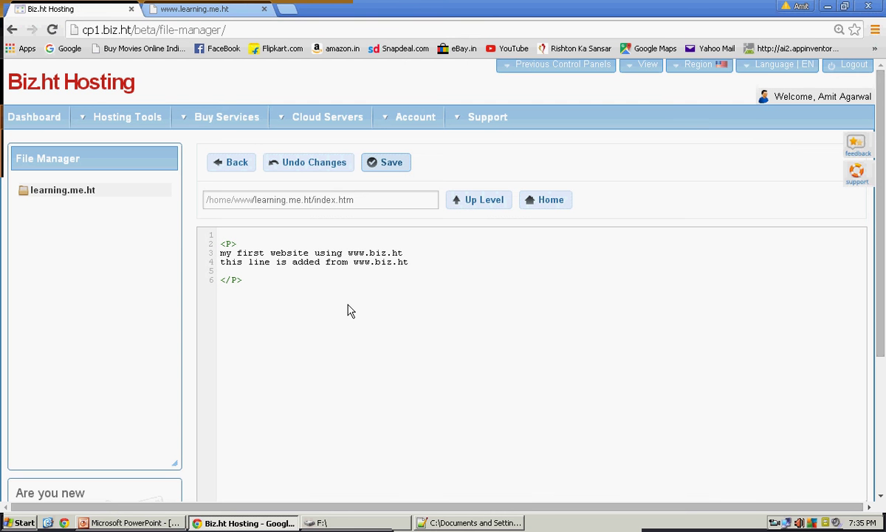